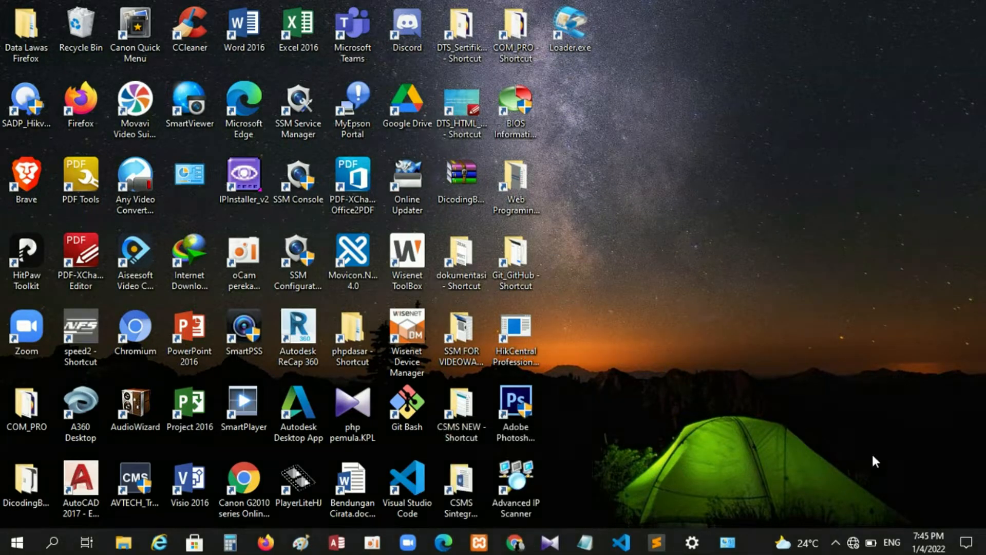
- Open the Internet Protocol Version 4 (TCP/IPv4) properties of the Ethernet 2 adapter to check its static IP address, subnet mask and gateway
left_click(856, 544)
left_click(841, 455)
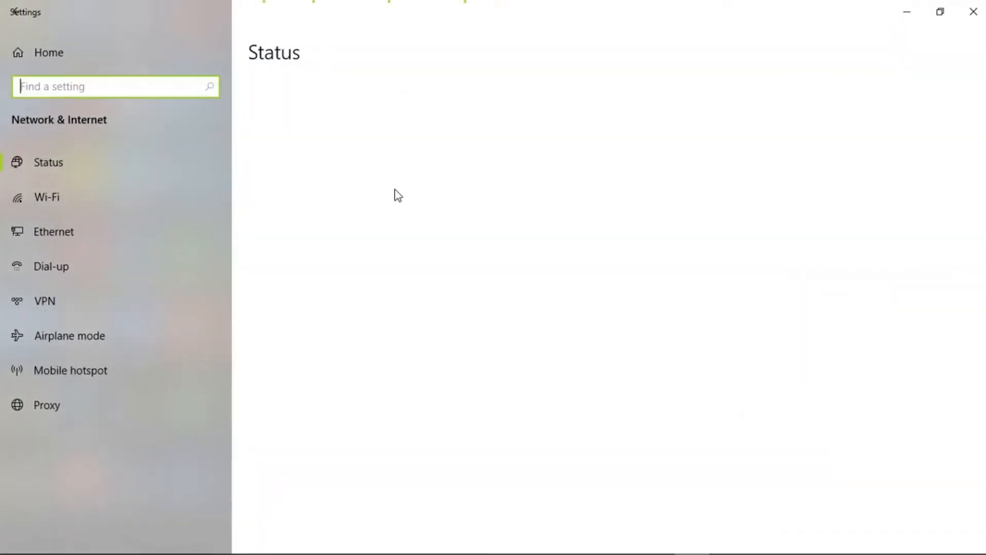
left_click(40, 233)
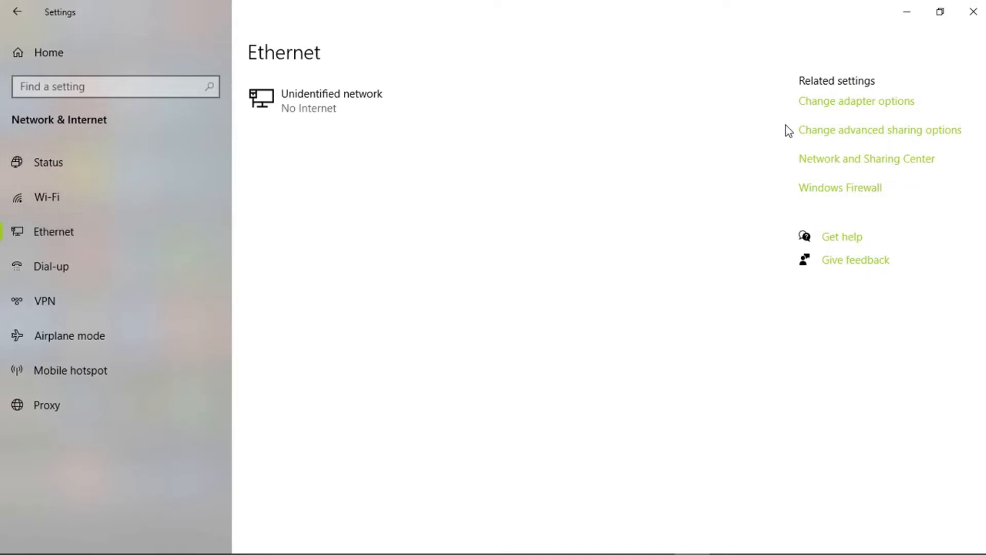
left_click(855, 102)
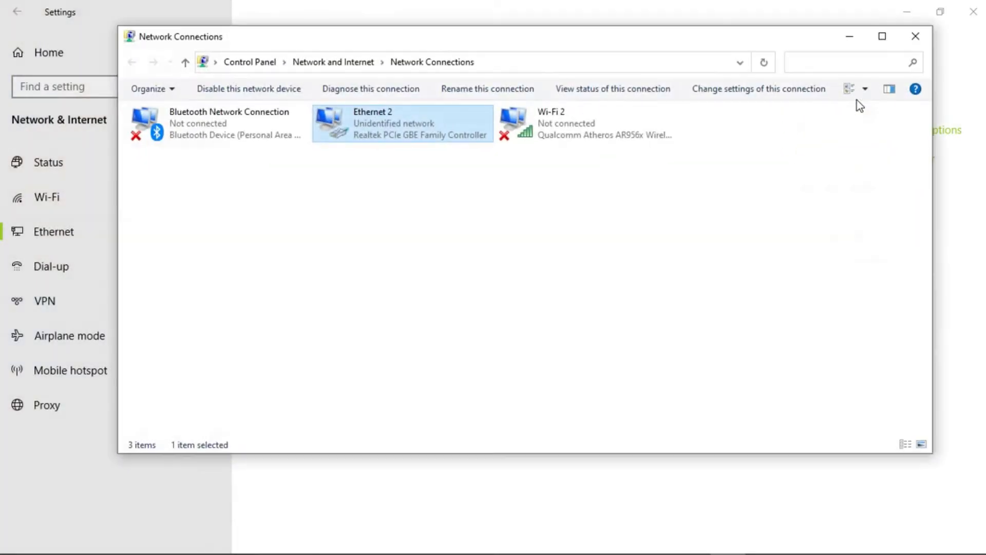
right_click(367, 127)
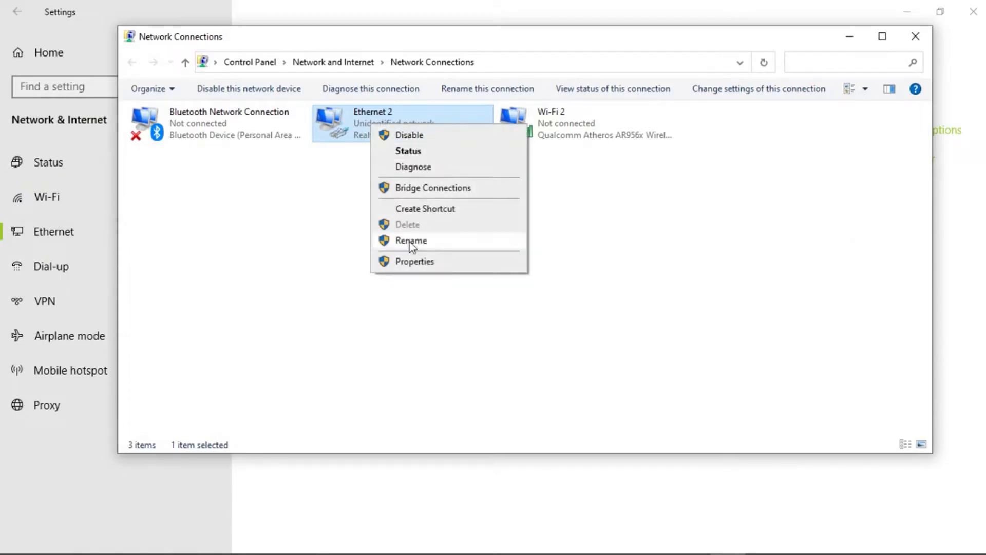
left_click(413, 262)
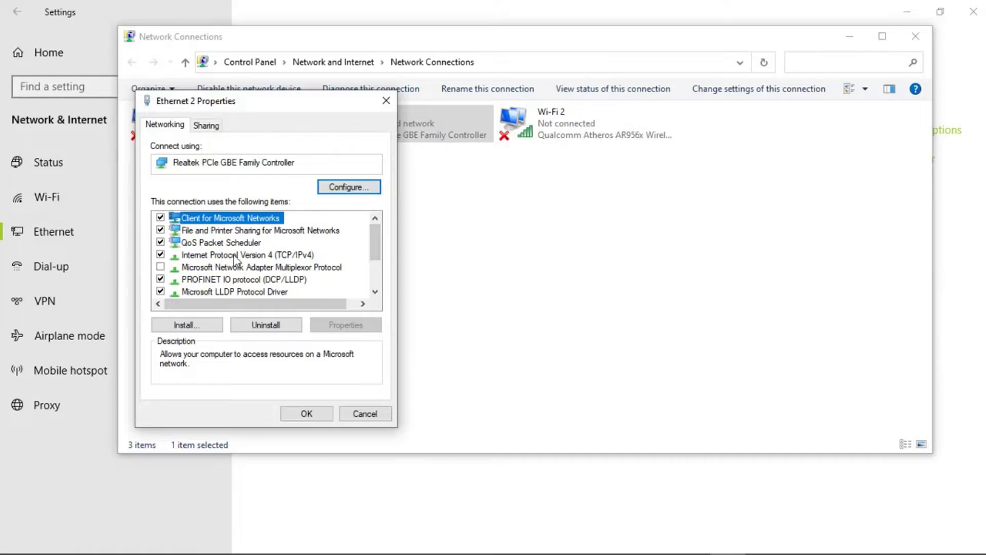
left_click(307, 255)
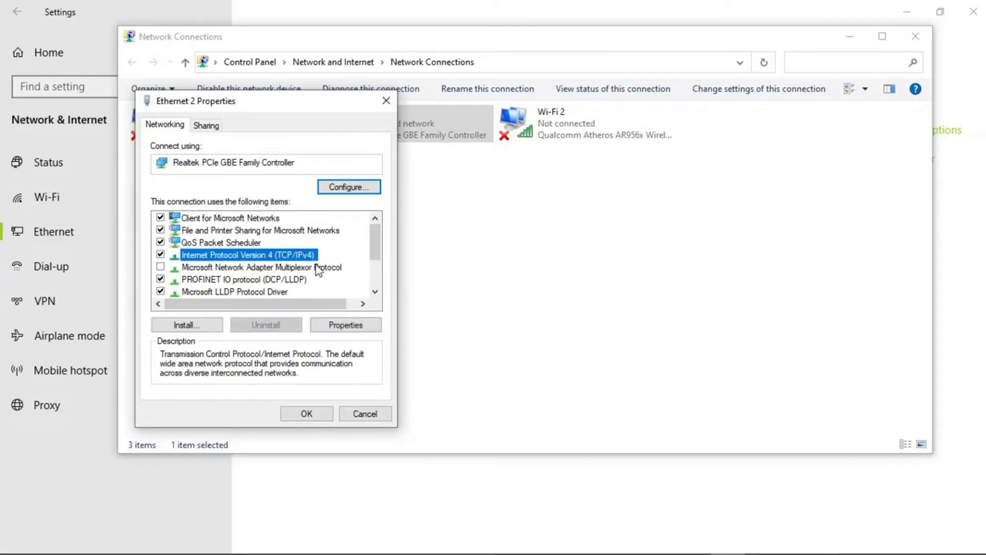
left_click(359, 325)
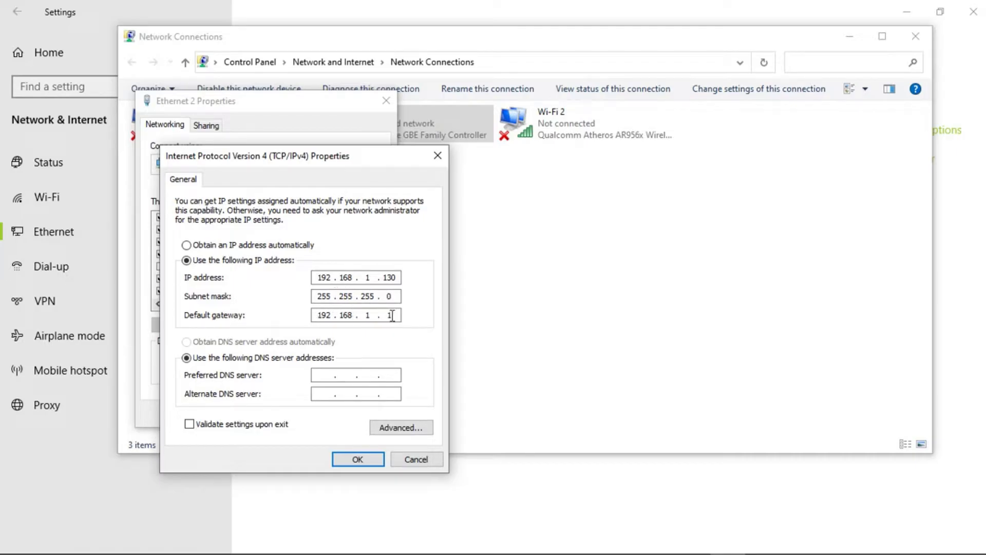
- Accept the IPv4 and Ethernet 2 properties, and minimize the network windows to get back to the desktop
left_click(379, 459)
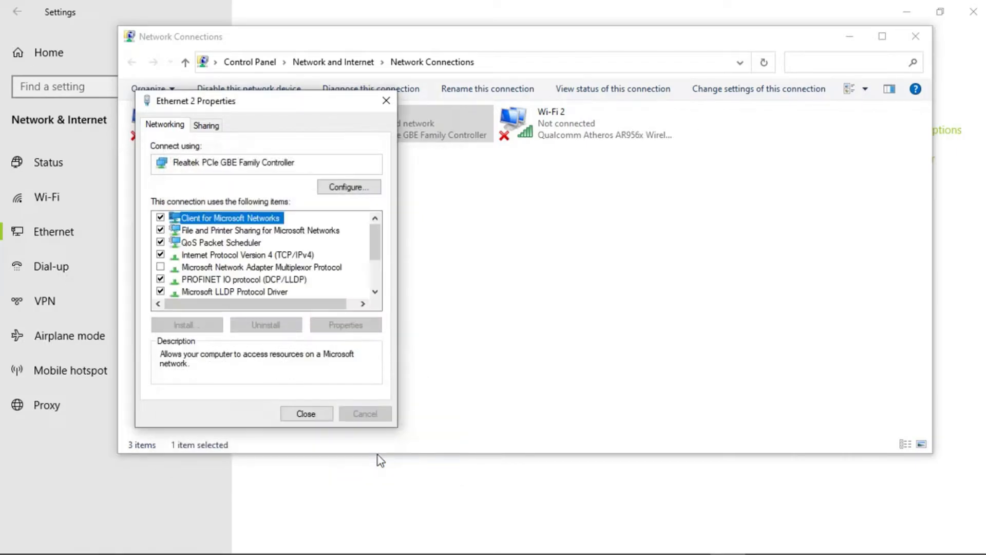
left_click(310, 414)
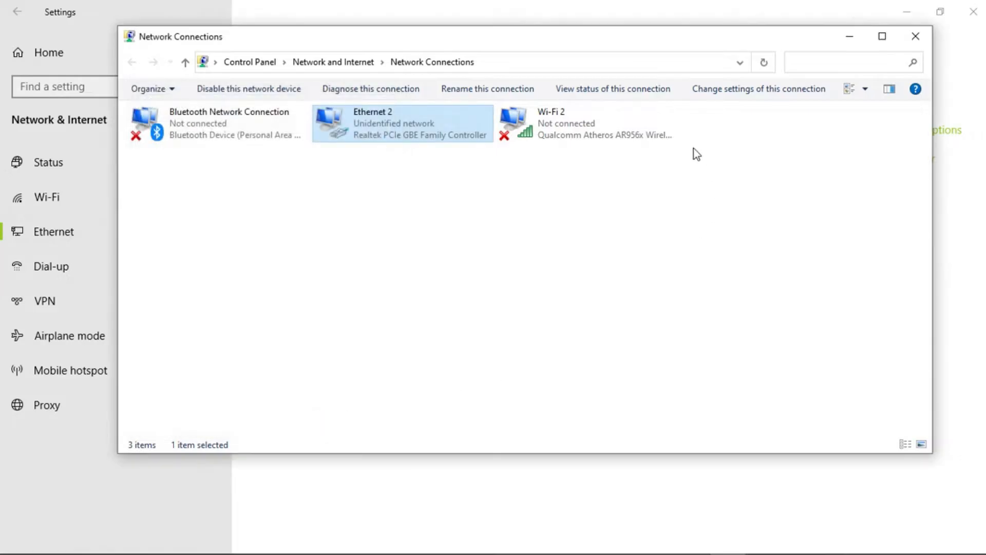
left_click(846, 37)
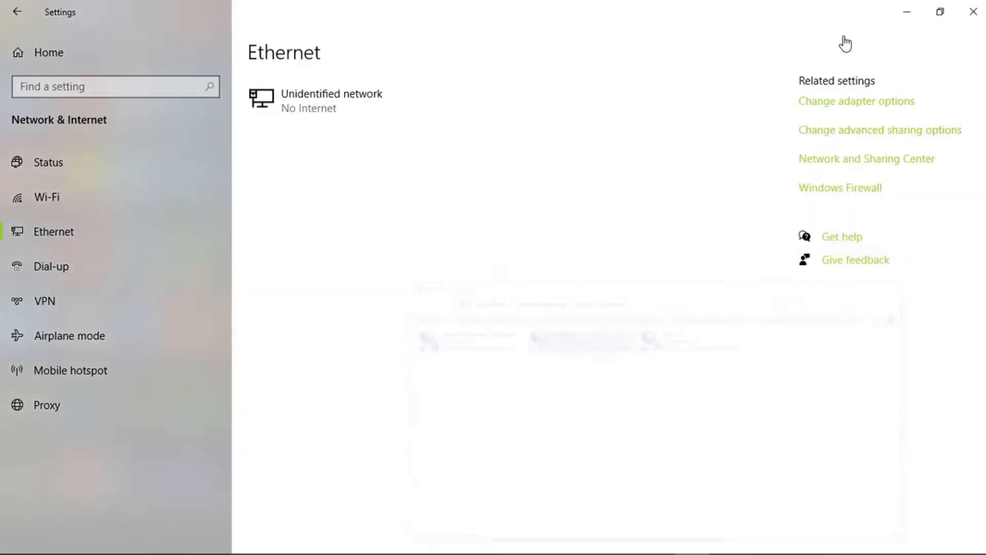
left_click(907, 17)
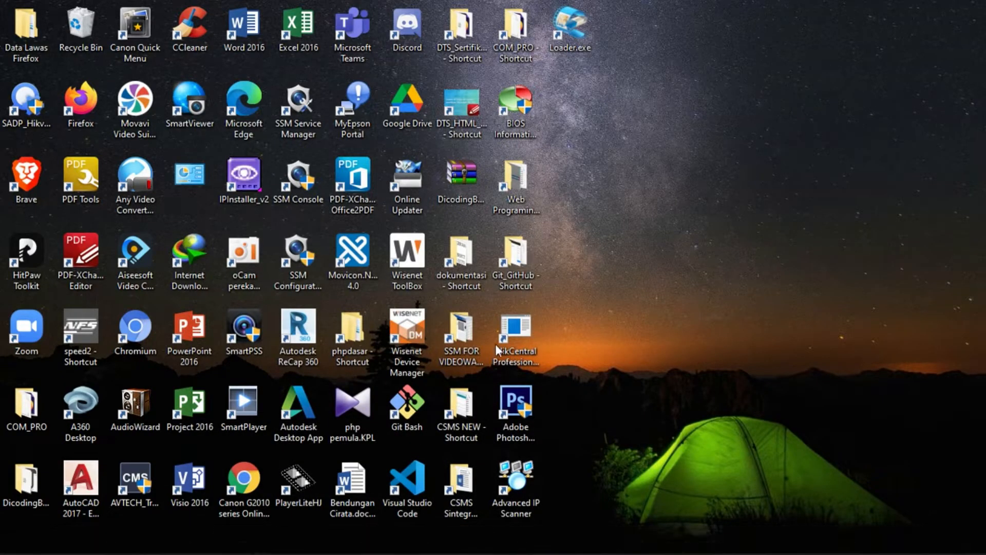
- Switch to Chrome and load the camera's web page at 192.168.1.100
left_click(514, 546)
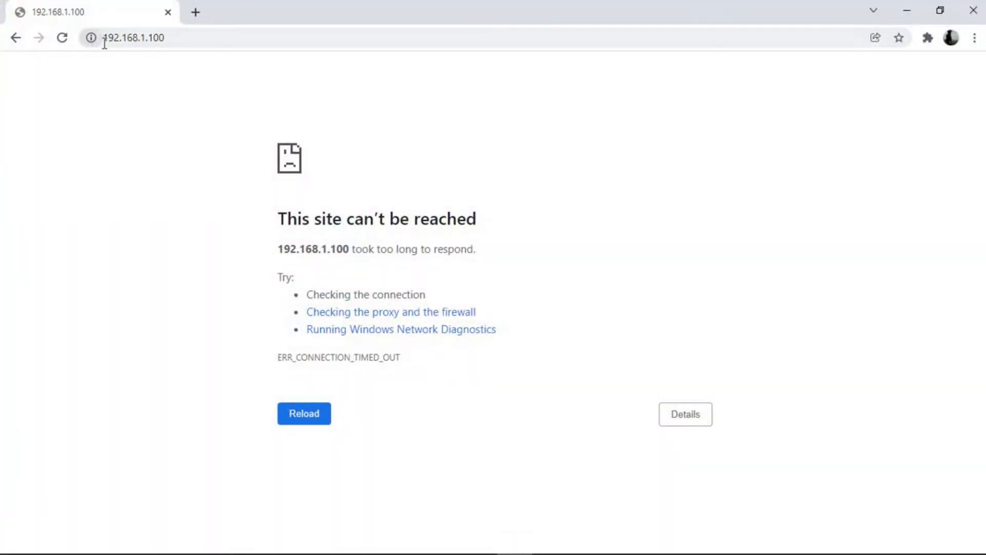
left_click(190, 39)
key("Return")
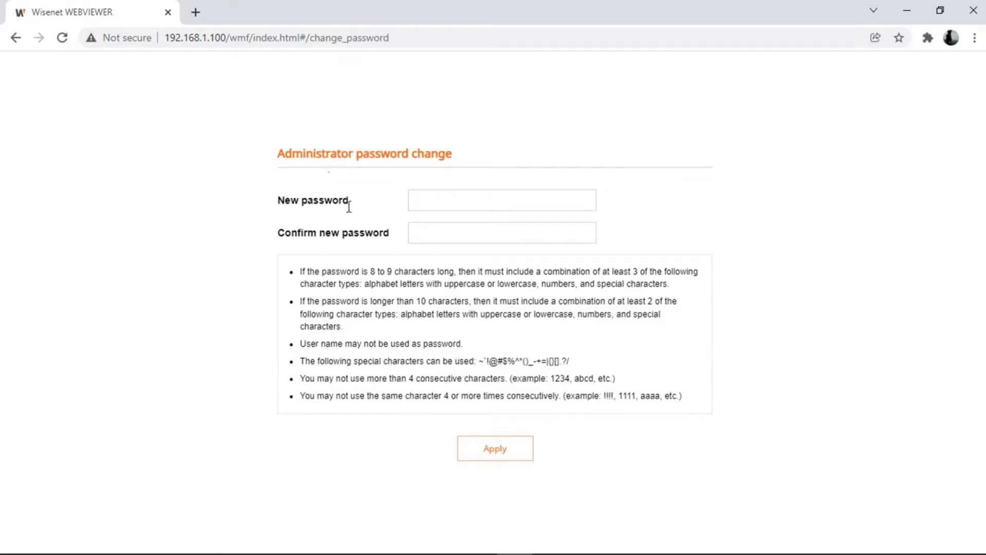
- Set and confirm a new administrator password for the camera, and apply the change
left_click(428, 201)
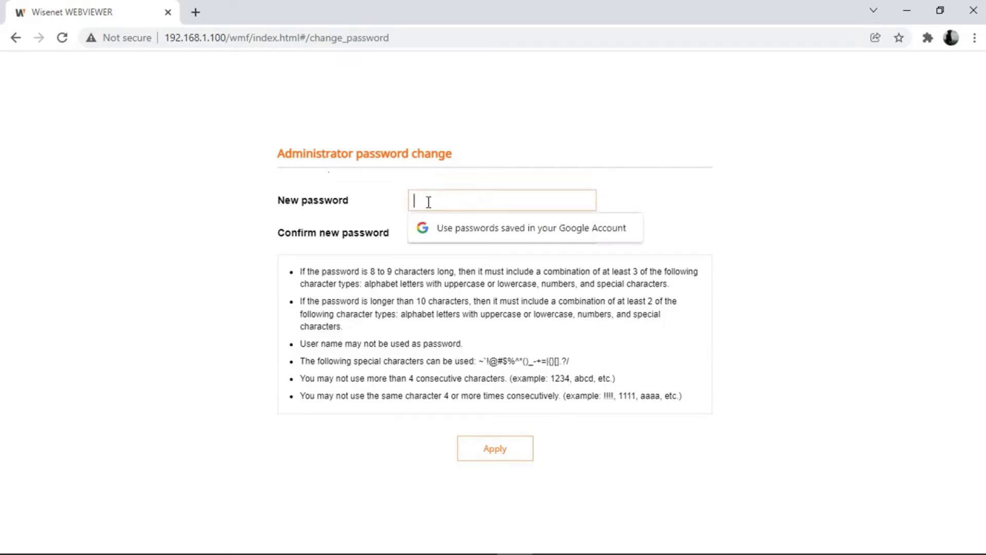
type("********")
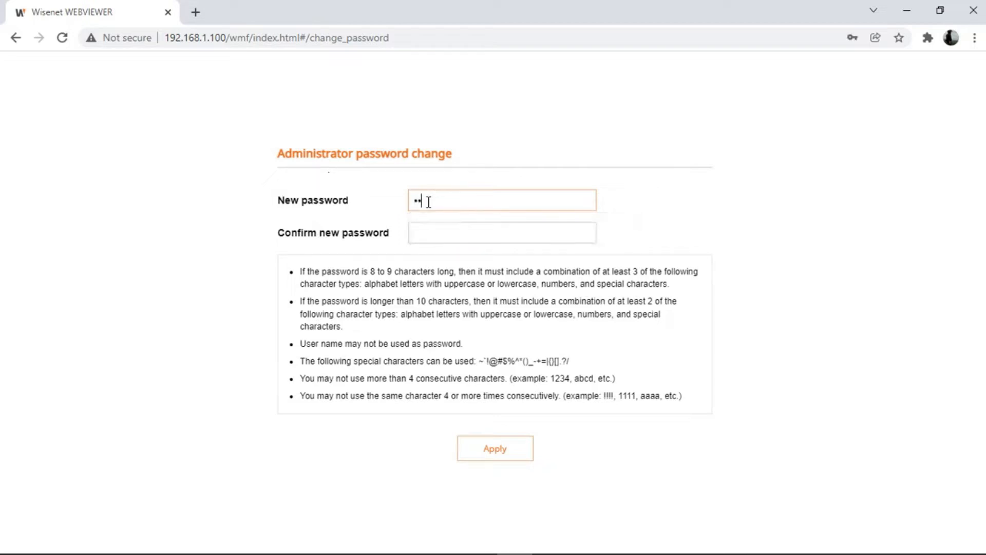
type("*")
left_click(429, 226)
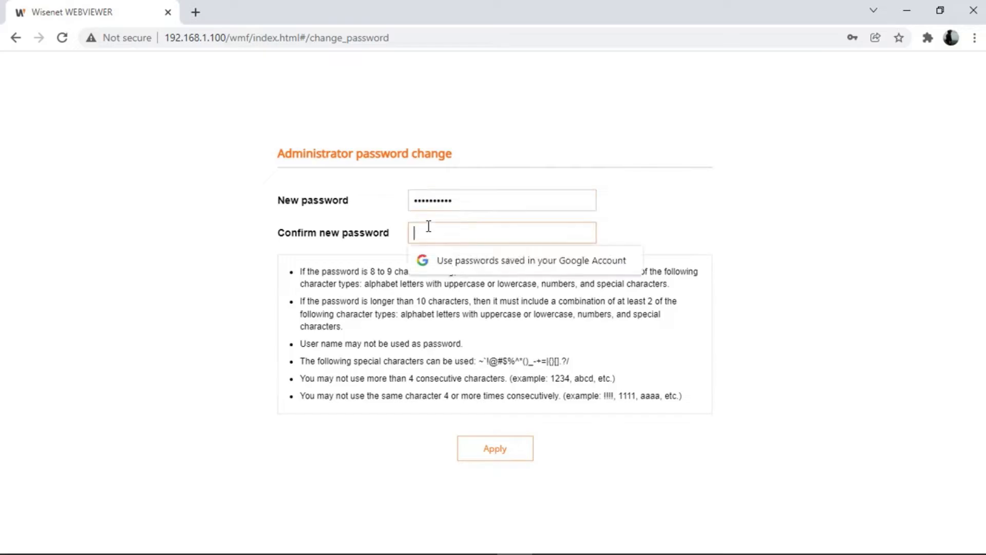
type("*********")
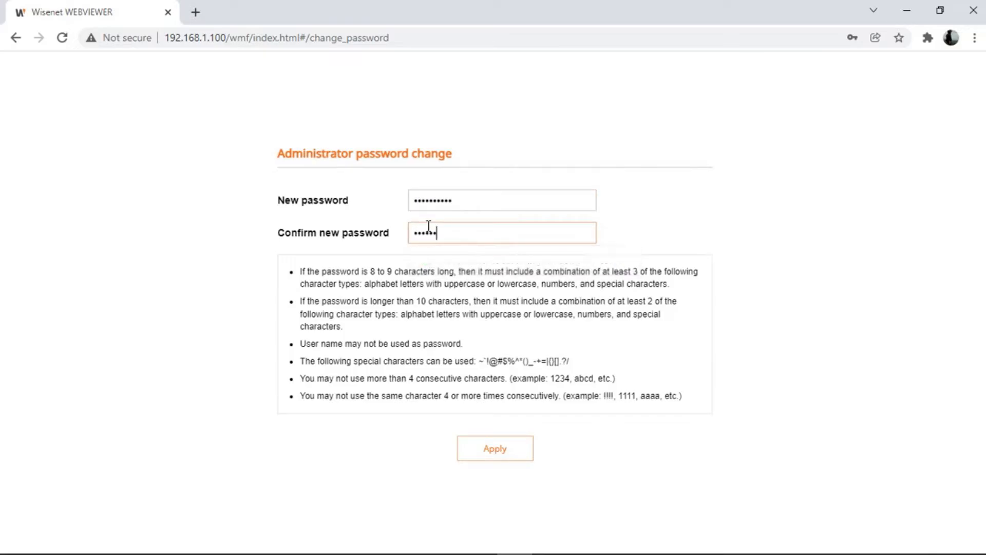
type("**")
left_click(502, 454)
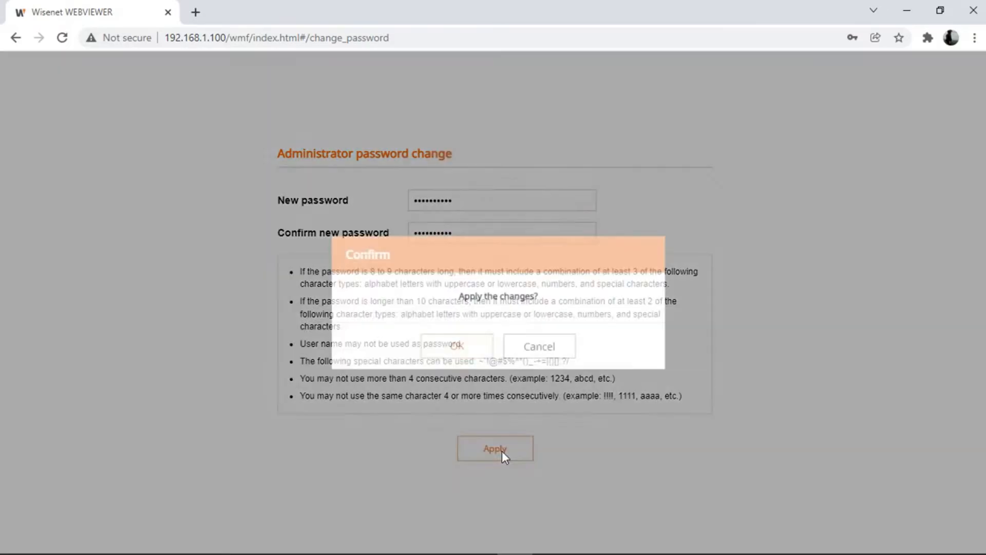
left_click(452, 353)
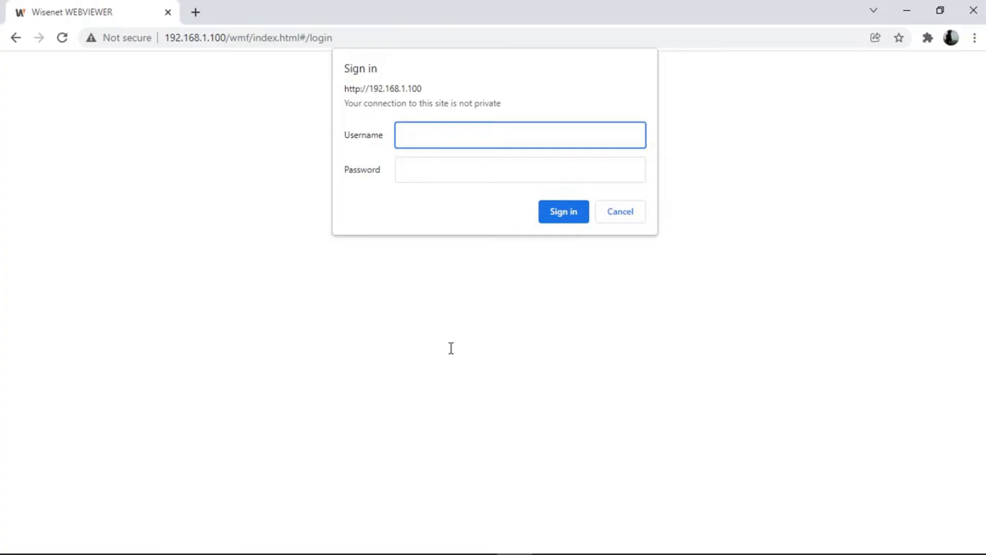
- Sign in to the camera with username admin and the new administrator password
type("admin")
key("Tab")
type("••••••")
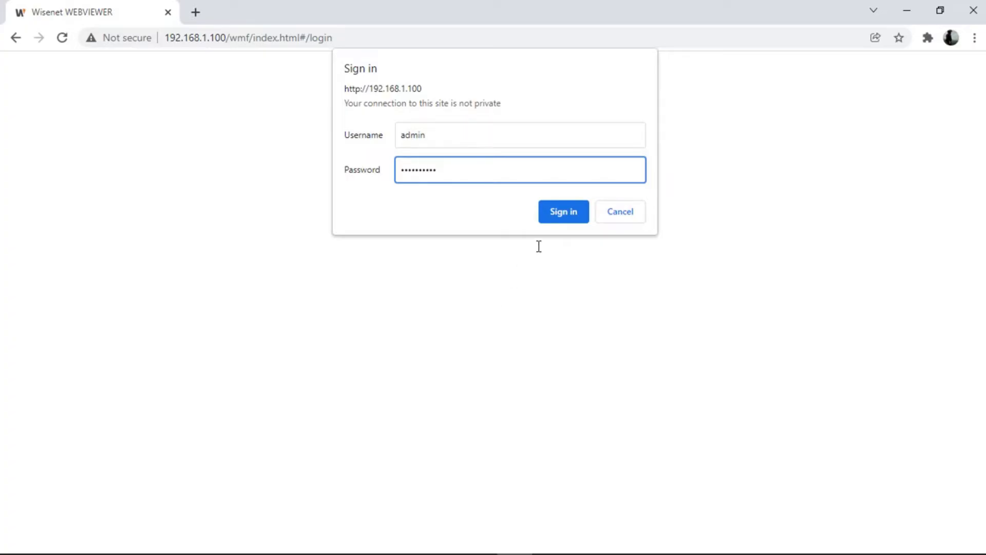
left_click(558, 218)
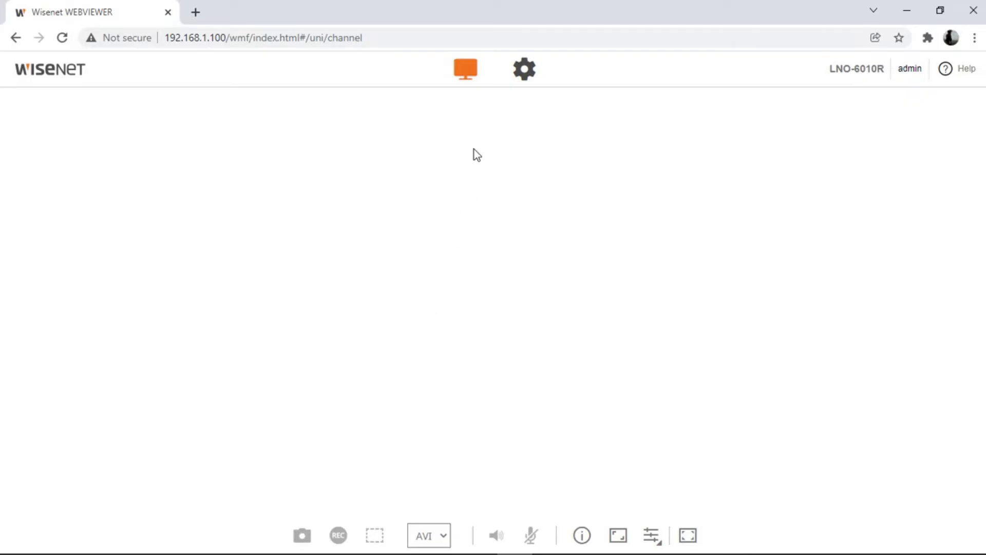
- Switch between the camera's setup and live view pages to check whether their content loads
left_click(526, 71)
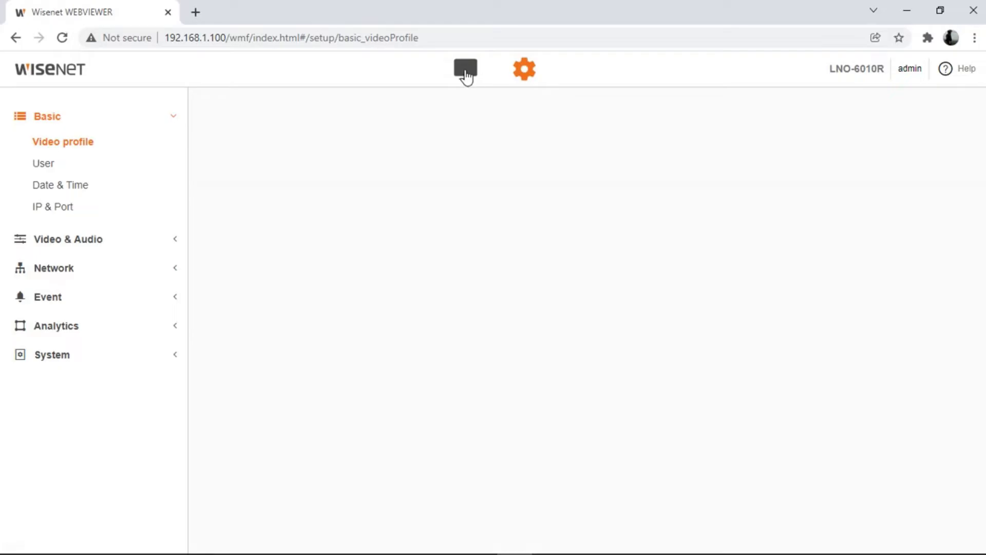
left_click(466, 73)
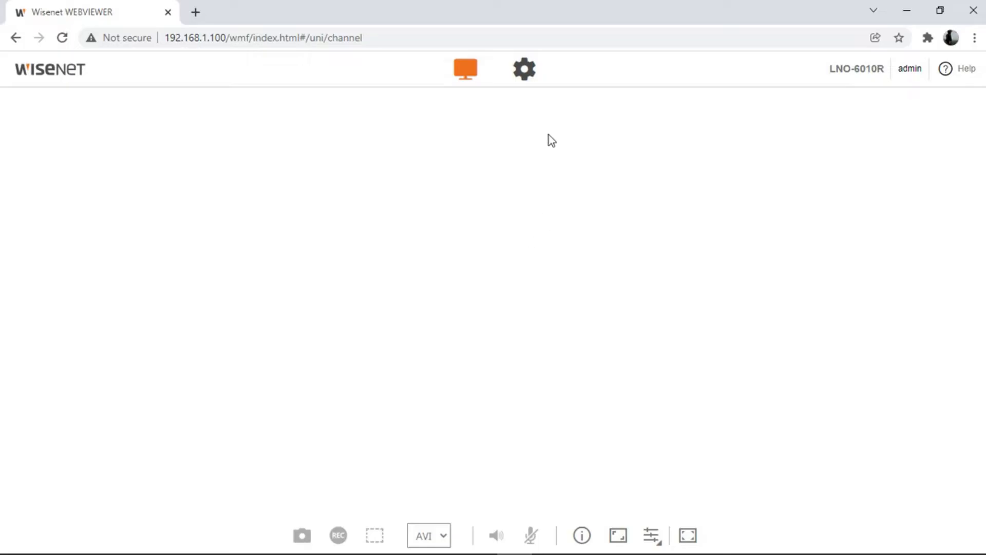
left_click(526, 73)
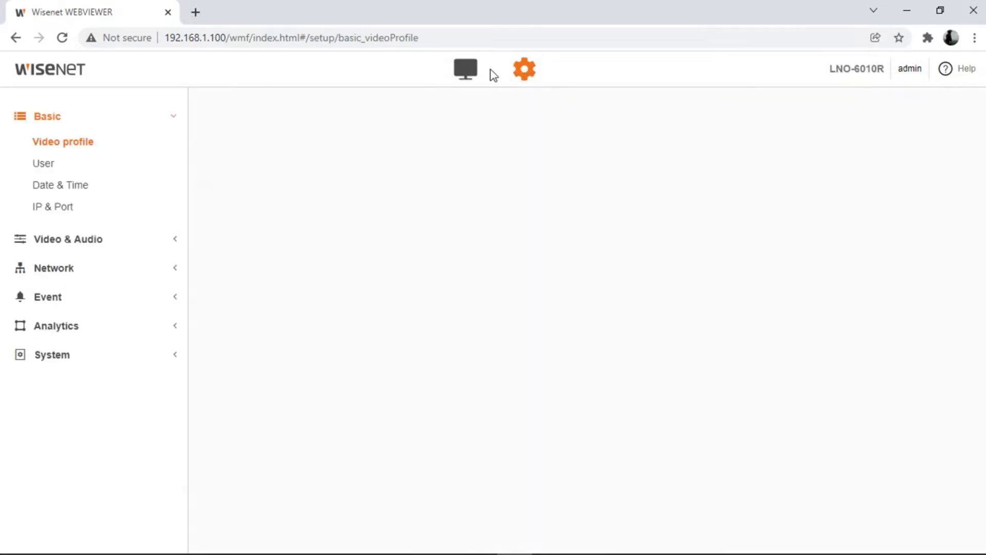
left_click(466, 71)
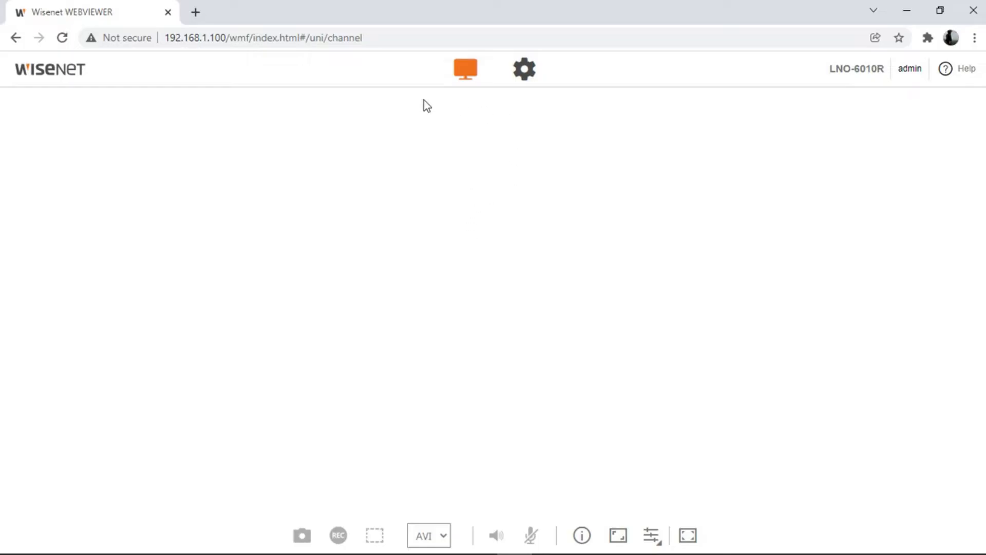
- Reload the camera's live view page and decline saving the password in the browser
left_click(63, 38)
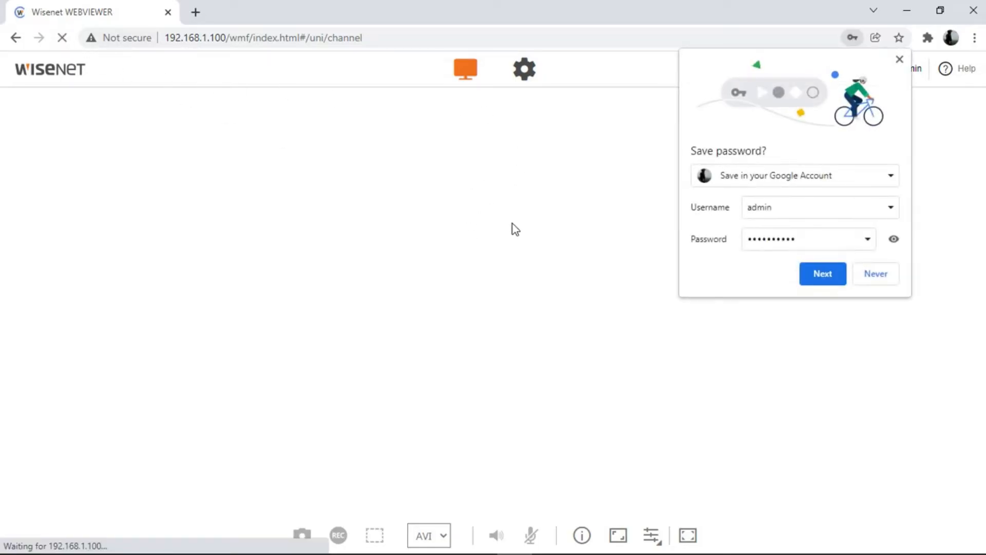
left_click(886, 279)
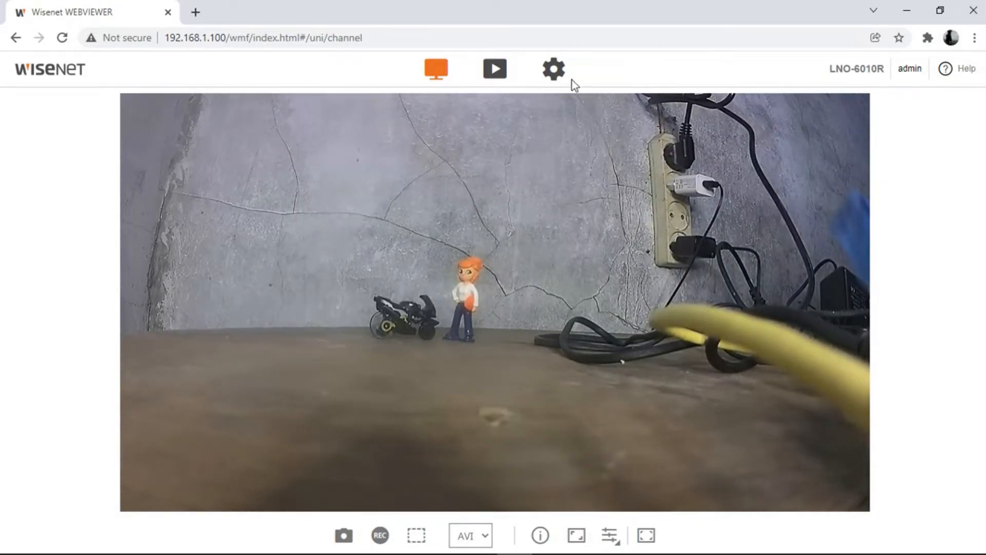
- Open the camera setup and review the H.264 video profile's properties, advanced options and multicast settings
left_click(556, 71)
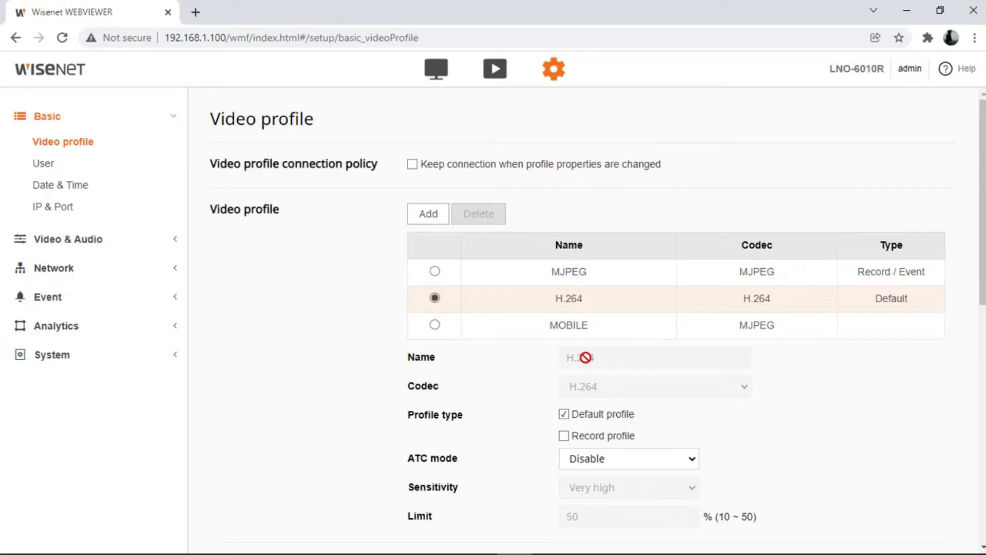
scroll(586, 358, "down", 4)
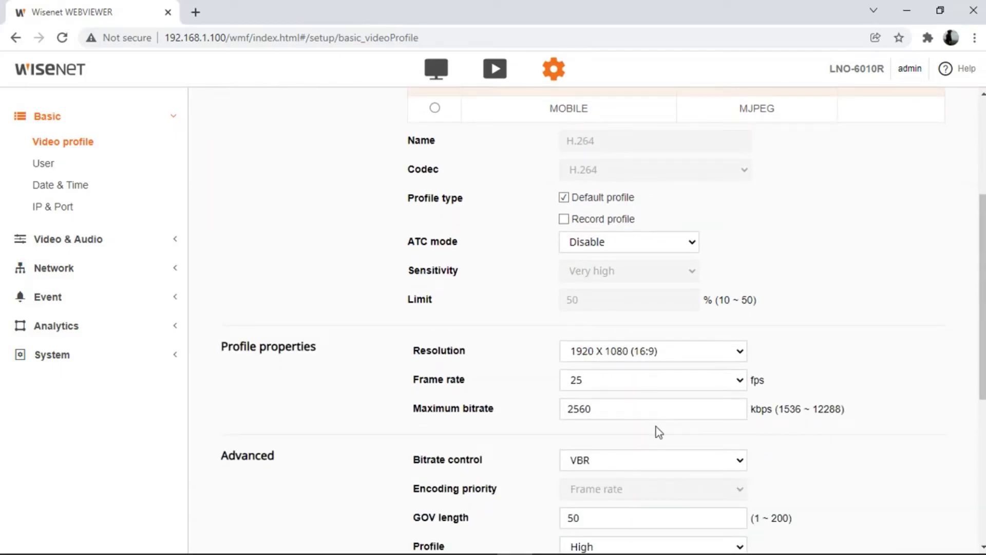
scroll(619, 421, "down", 5)
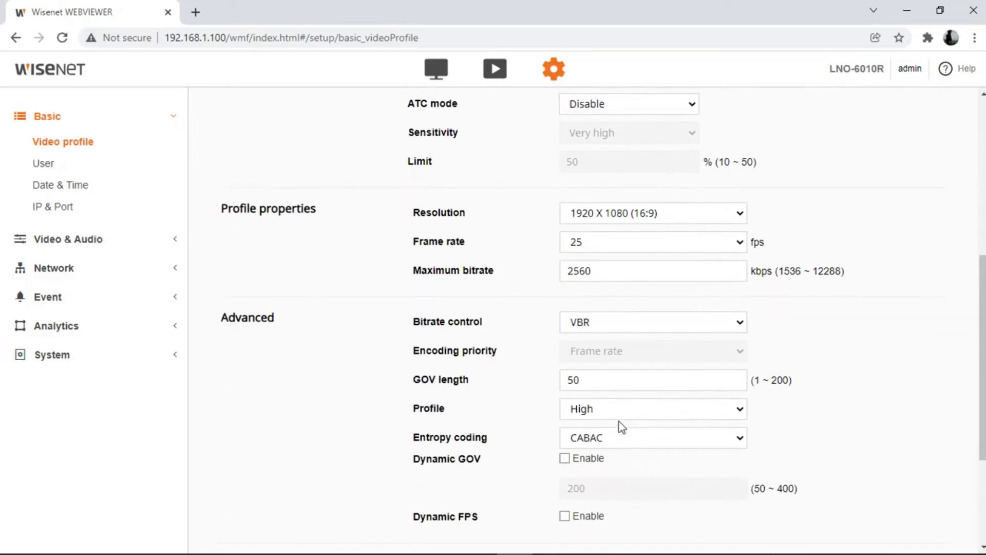
scroll(618, 421, "down", 1)
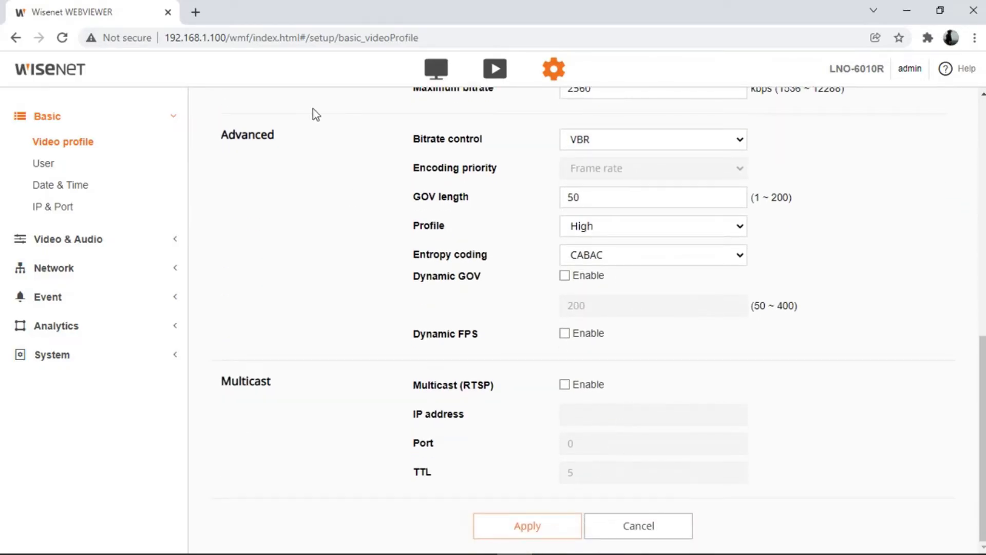
- Look through the Video & Audio and Network setup categories, and open the Basic IP & Port settings
left_click(75, 242)
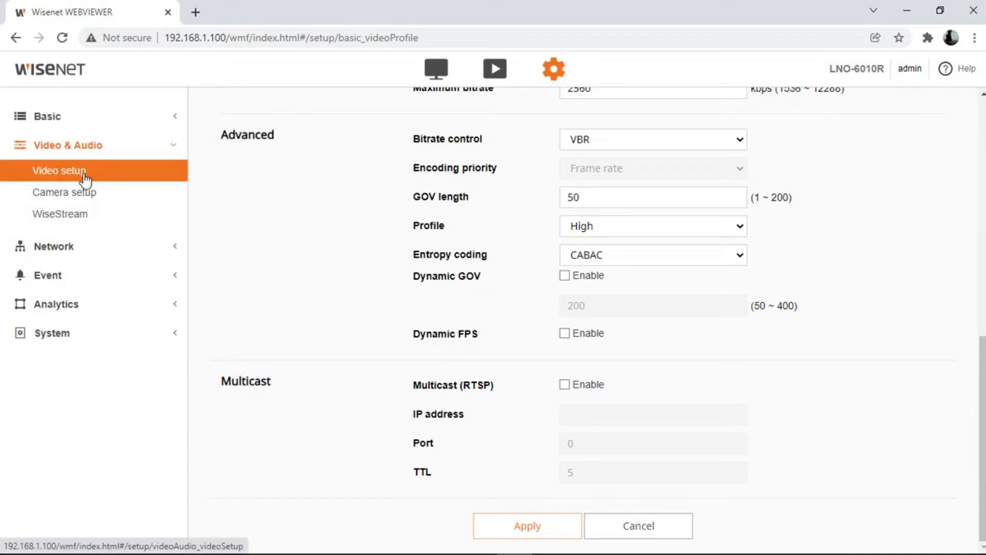
left_click(65, 251)
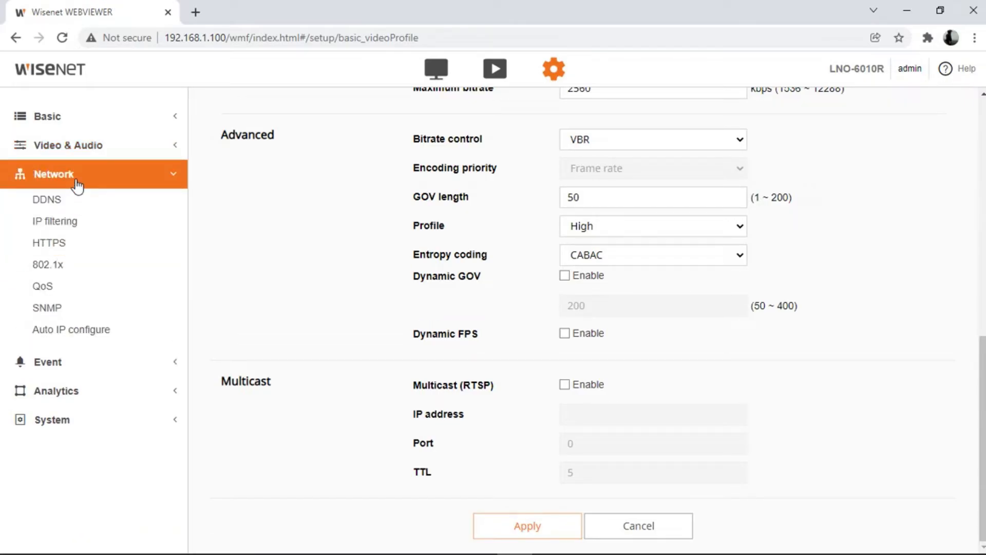
left_click(68, 118)
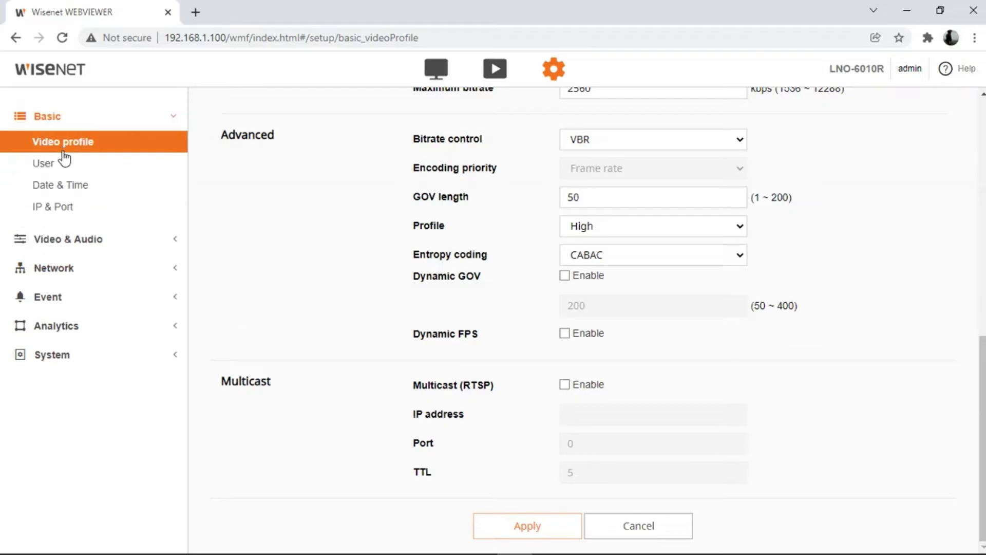
left_click(63, 208)
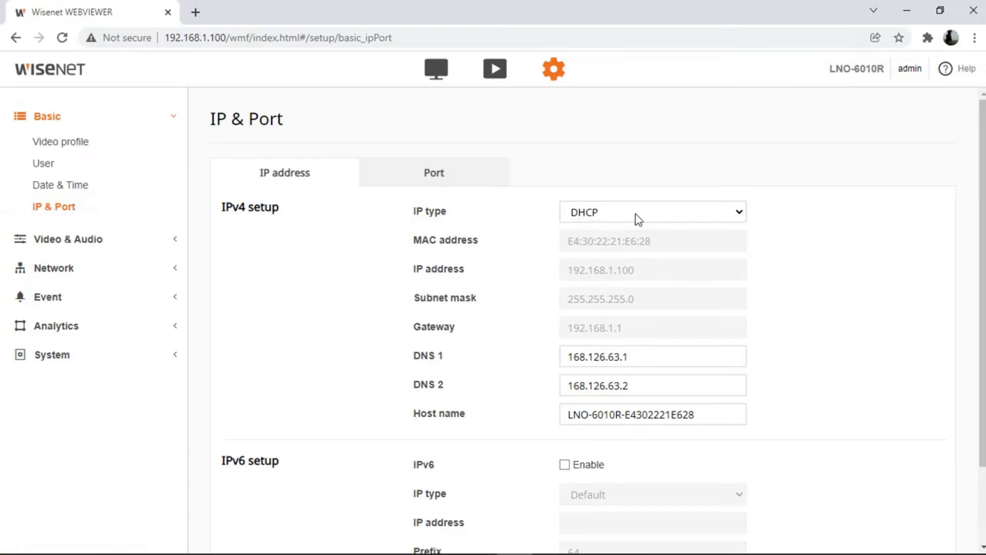
- Switch the IPv4 setup to the Manual IP type and set the camera's IP address to 192.168.1.101
left_click(741, 213)
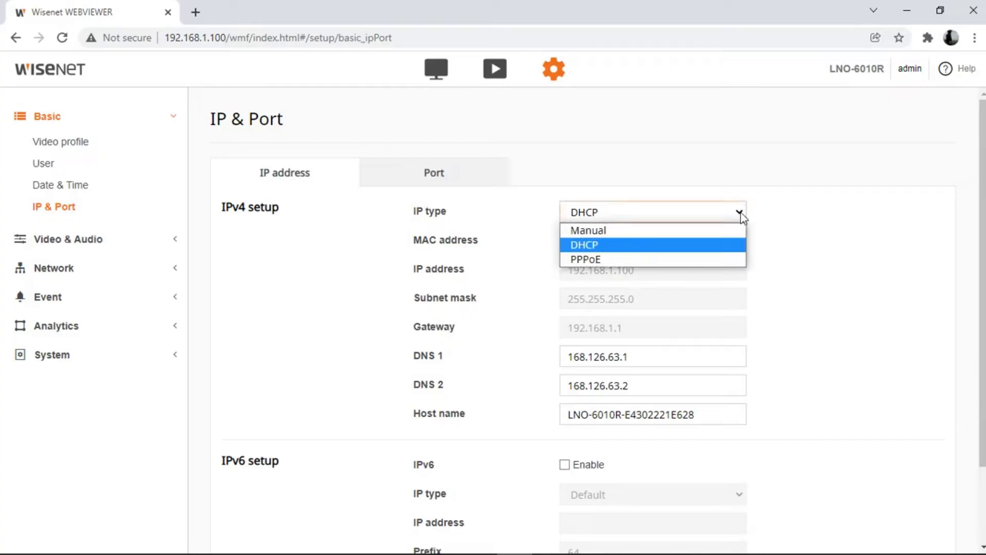
left_click(681, 235)
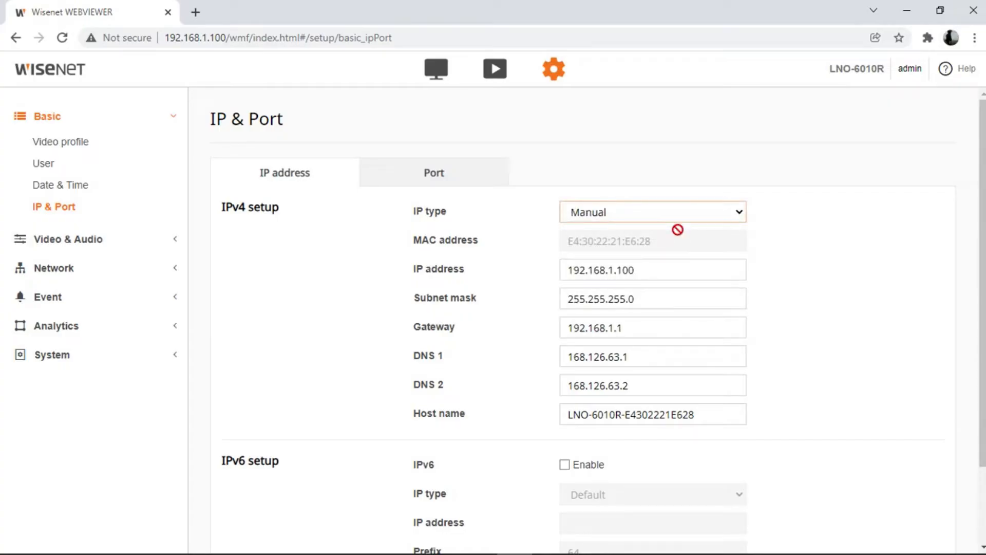
left_click(646, 272)
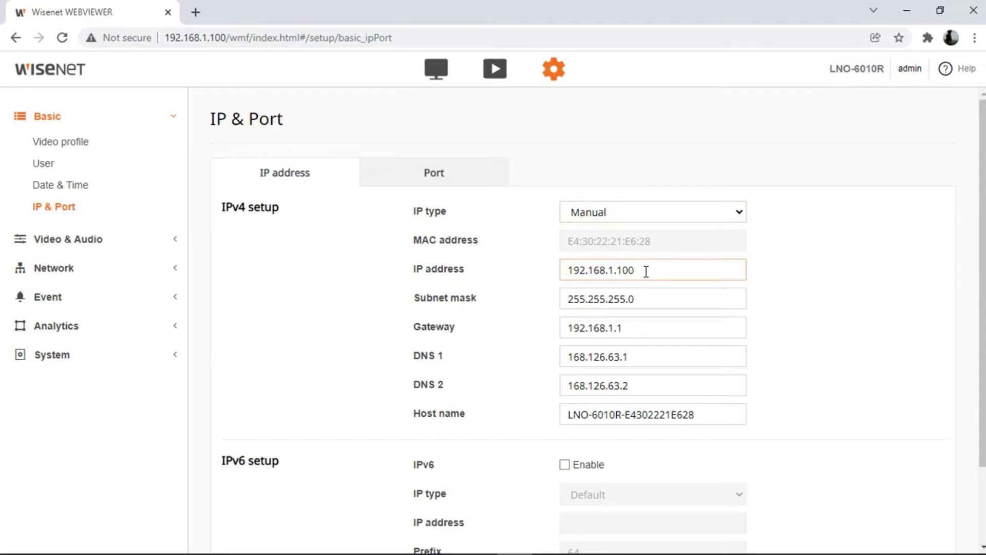
key("BackSpace")
type("1")
- Review the IPv6 setup and the HTTP, HTTPS and RTSP port settings, then return to the IP address settings
scroll(612, 359, "down", 2)
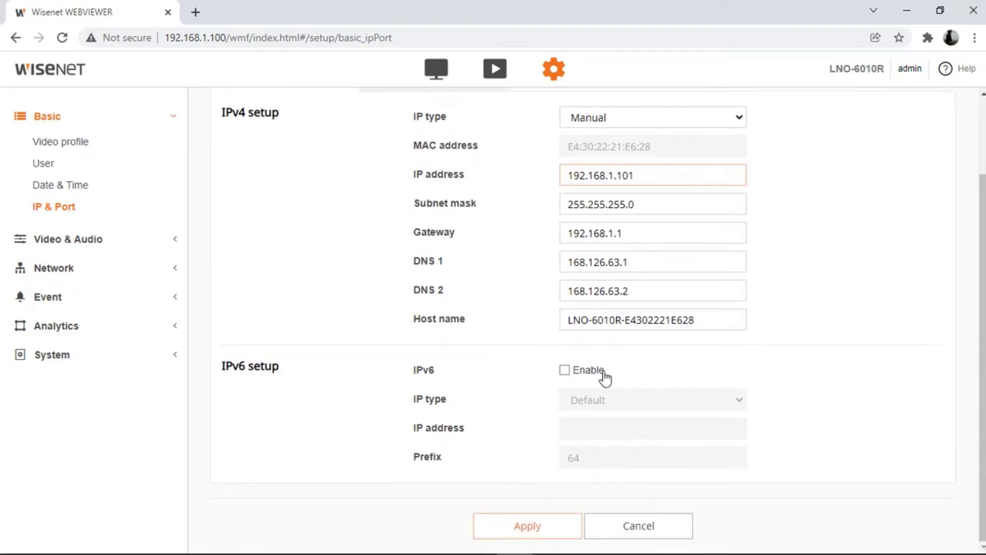
scroll(611, 368, "up", 2)
scroll(612, 367, "down", 1)
scroll(613, 367, "down", 1)
scroll(611, 368, "up", 2)
left_click(436, 176)
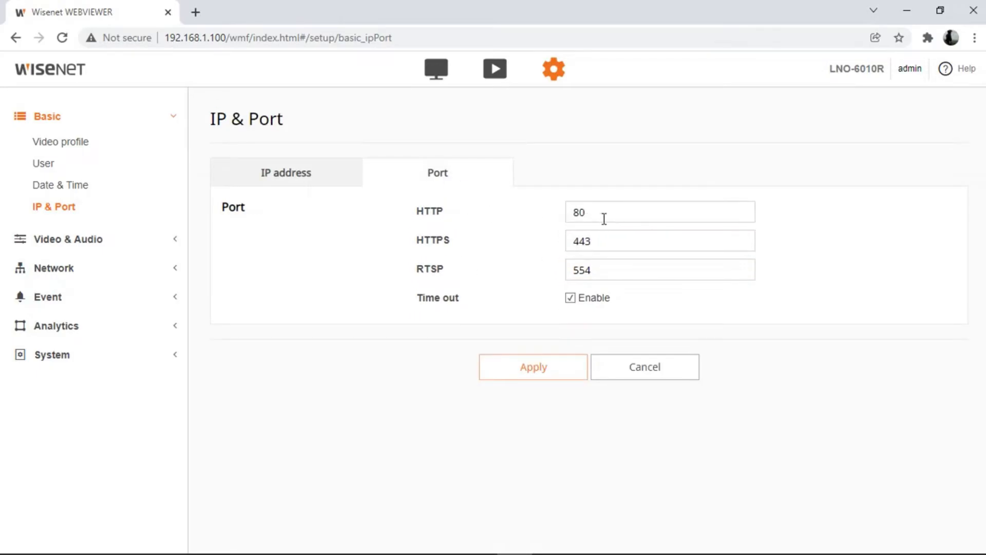
left_click(270, 179)
- Apply the camera's IP address changes and acknowledge the reconnection notice
scroll(521, 293, "down", 2)
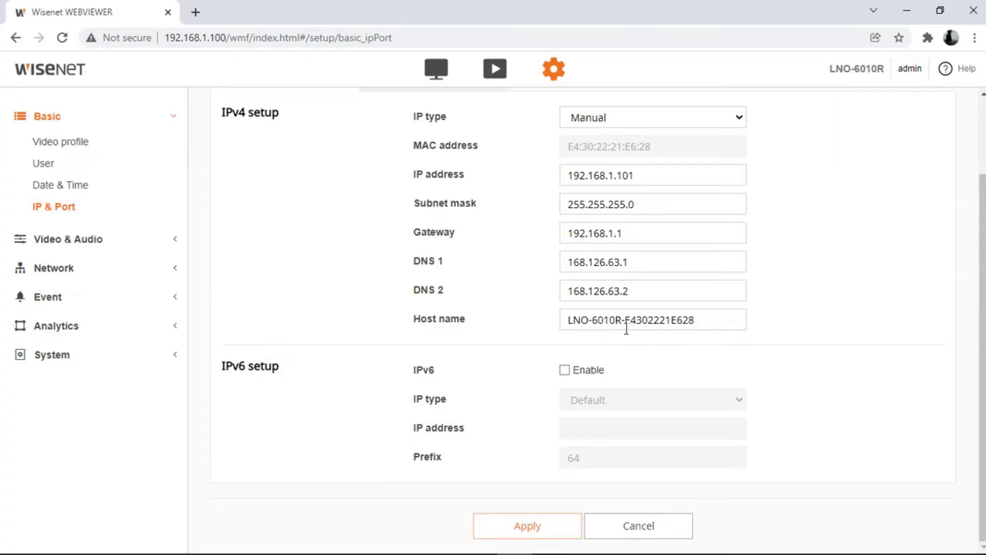
left_click(544, 529)
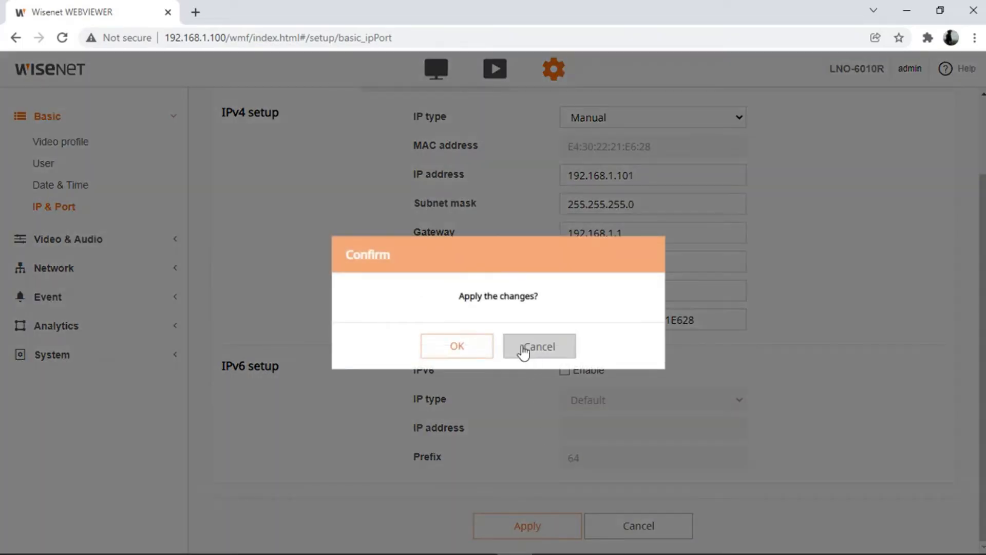
left_click(481, 352)
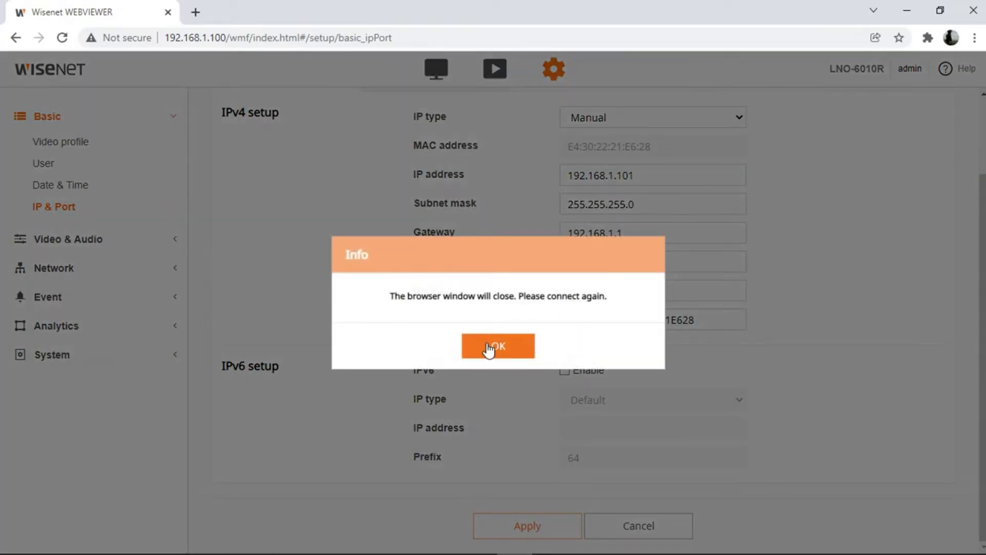
left_click(492, 352)
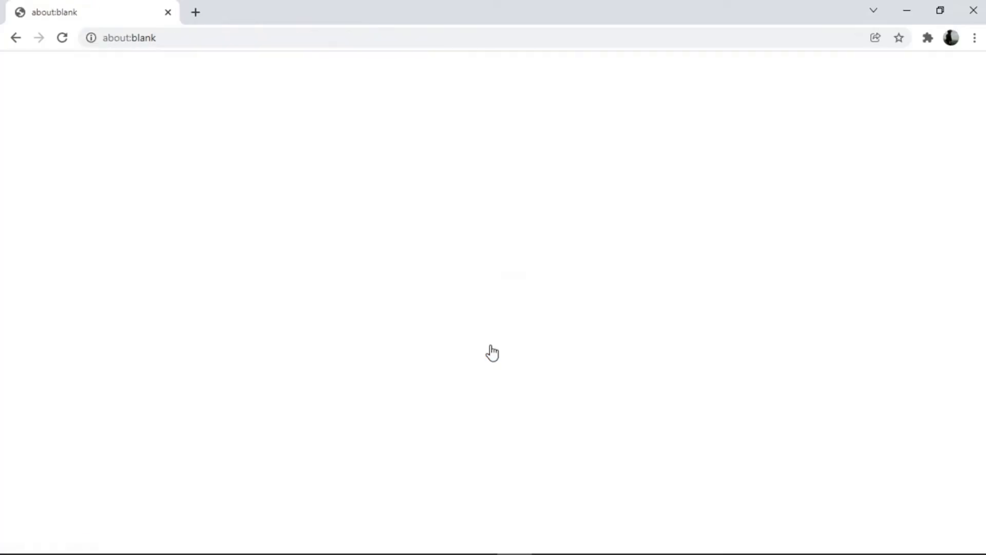
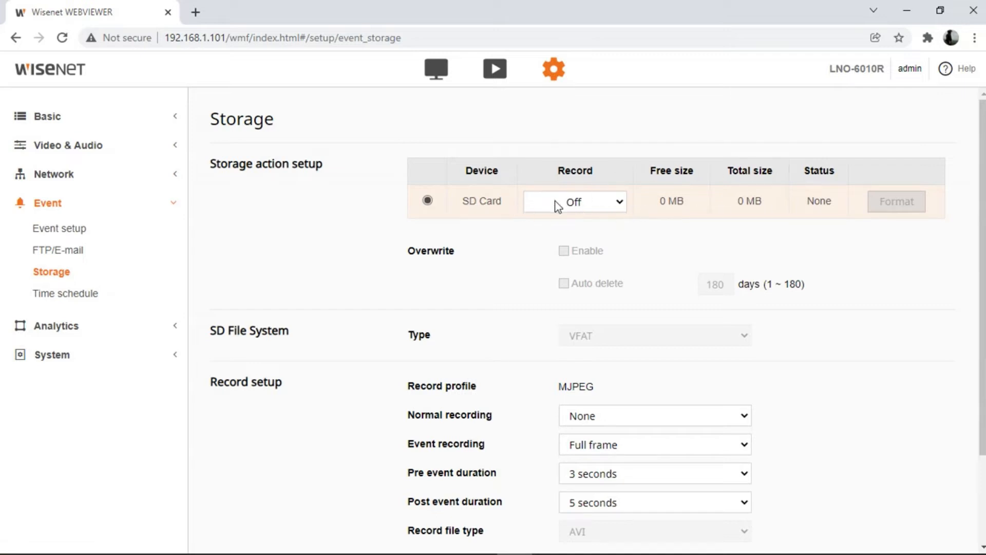
- Set recording for the SD card to On in the storage action setup
left_click(619, 205)
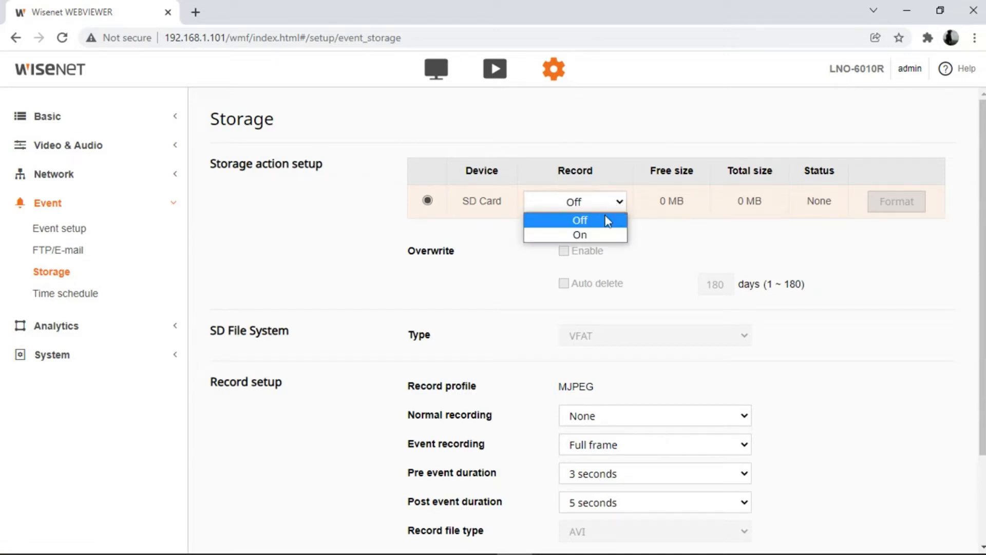
left_click(598, 235)
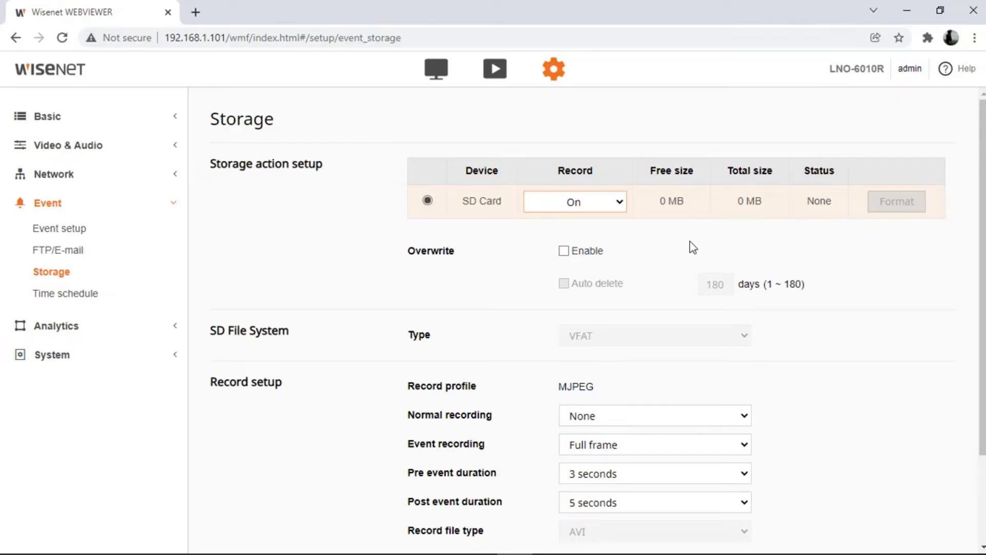
scroll(693, 248, "down", 1)
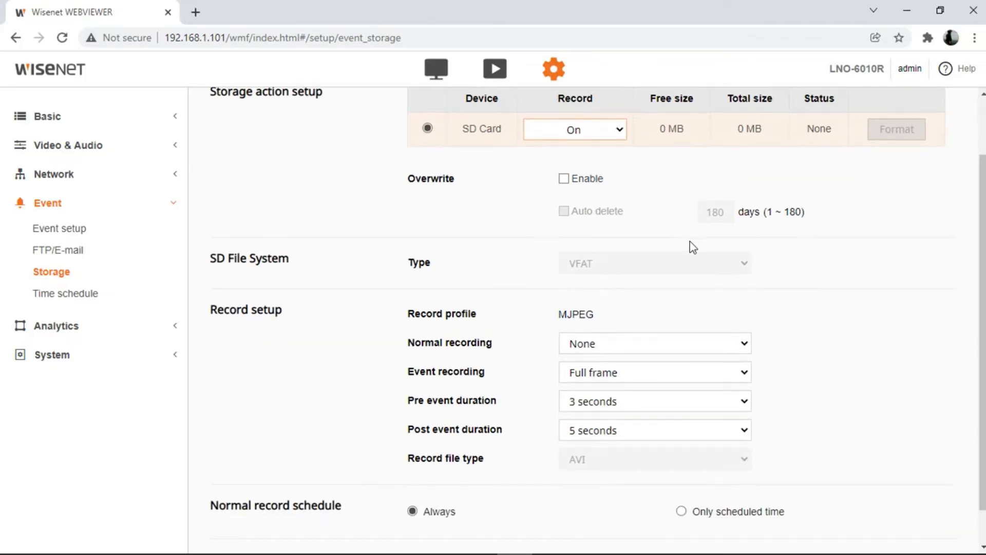
scroll(692, 248, "down", 1)
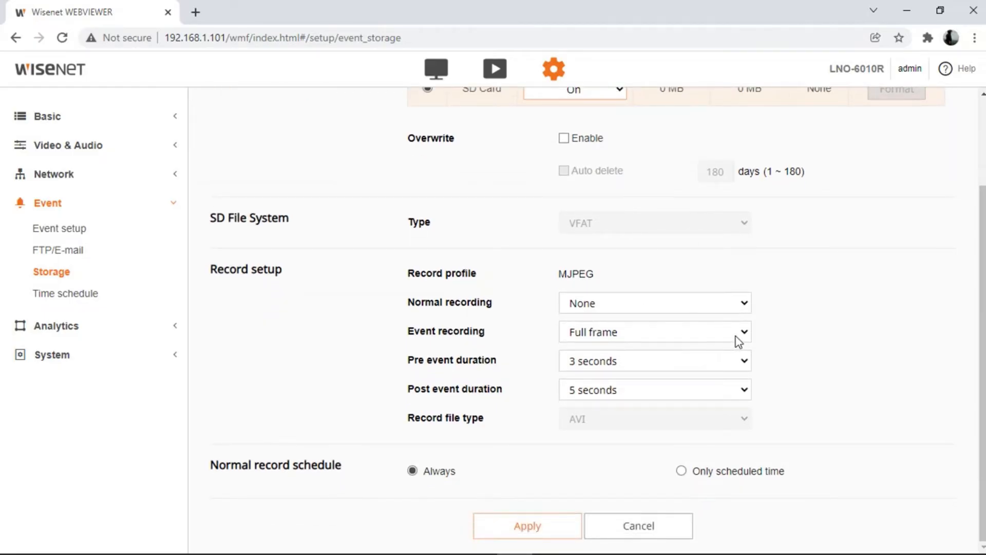
- Examine the normal recording options in the storage record setup and the event types in the event setup
left_click(744, 305)
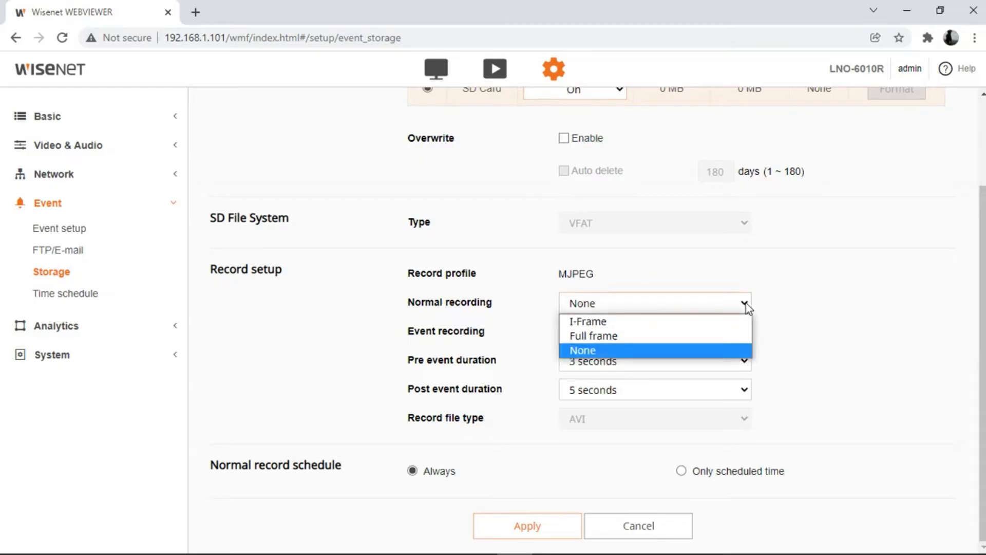
left_click(747, 307)
left_click(747, 307)
left_click(746, 307)
left_click(747, 307)
left_click(746, 307)
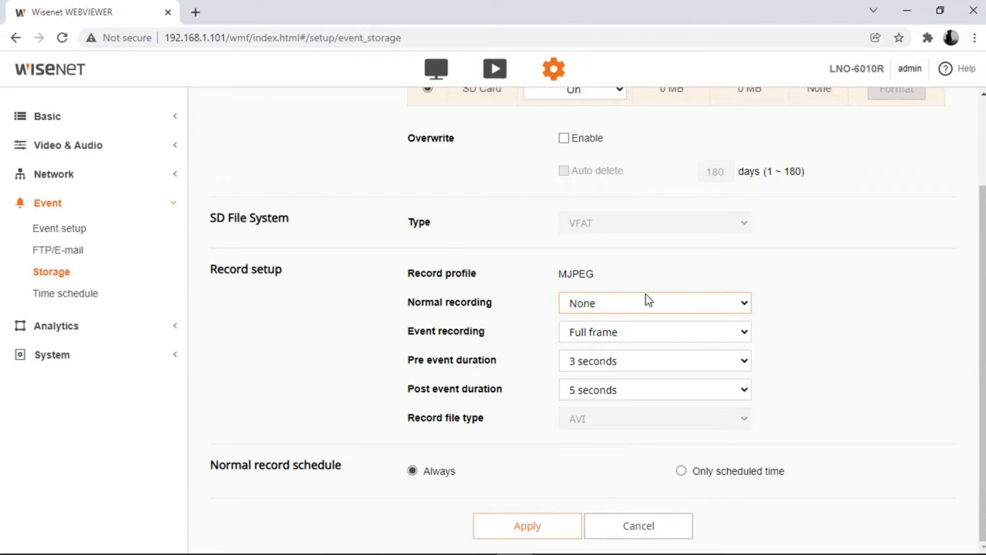
scroll(645, 294, "up", 3)
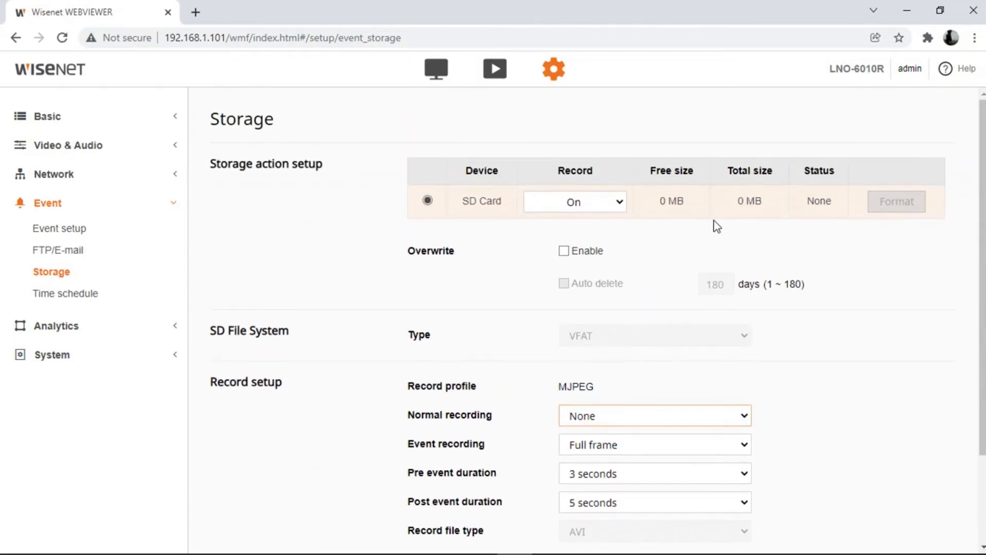
left_click(57, 235)
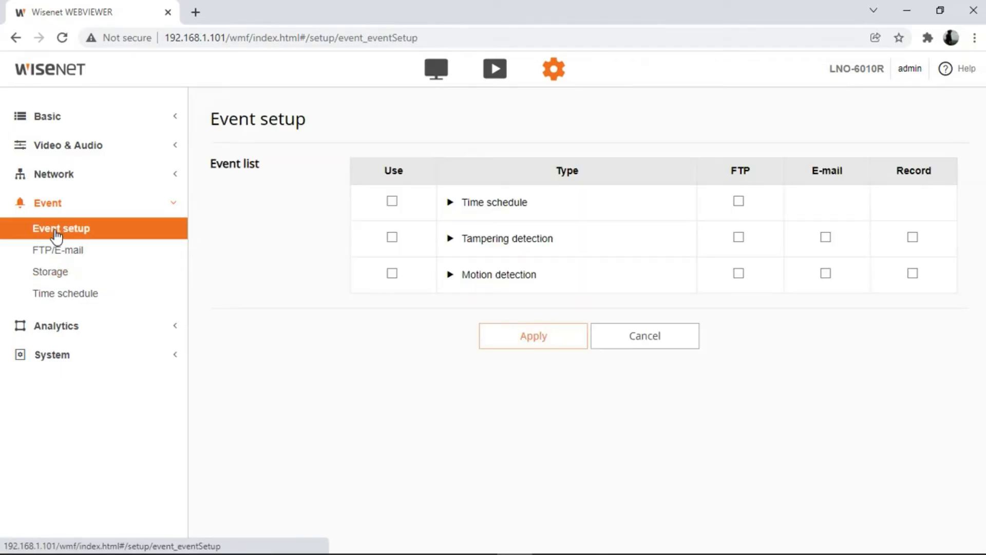
- Turn on SD card recording in the Storage settings, apply the change and check the card's status
left_click(56, 272)
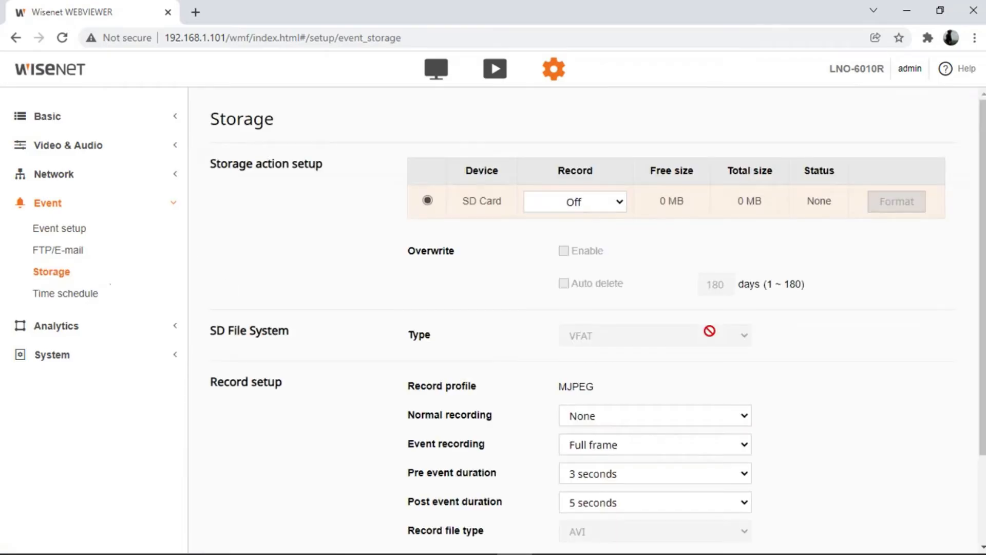
left_click(620, 202)
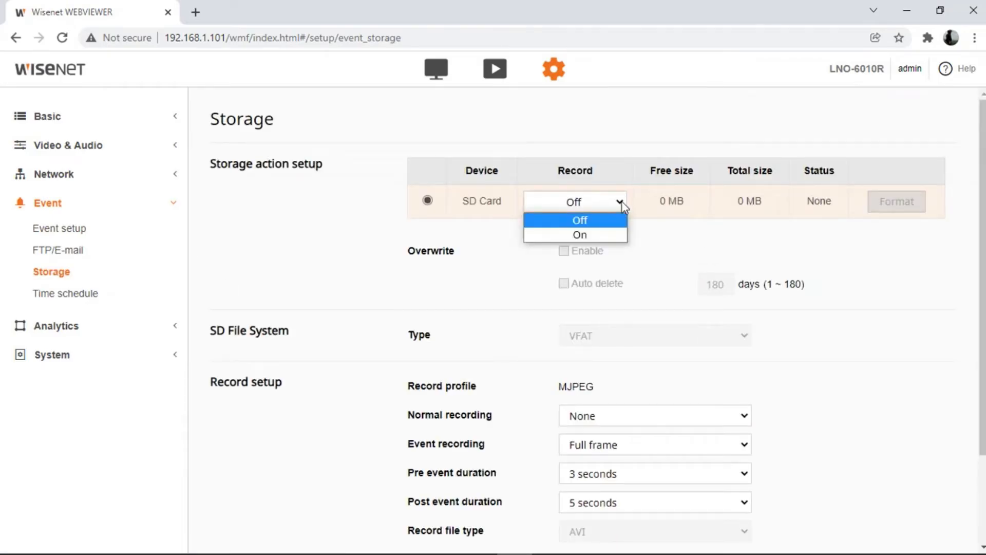
left_click(589, 236)
scroll(692, 305, "down", 3)
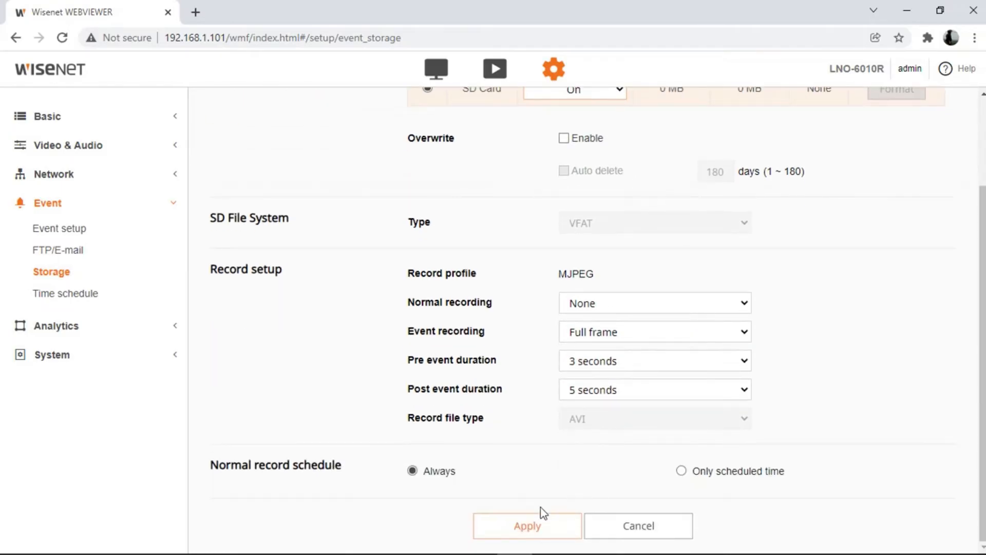
left_click(519, 526)
left_click(447, 347)
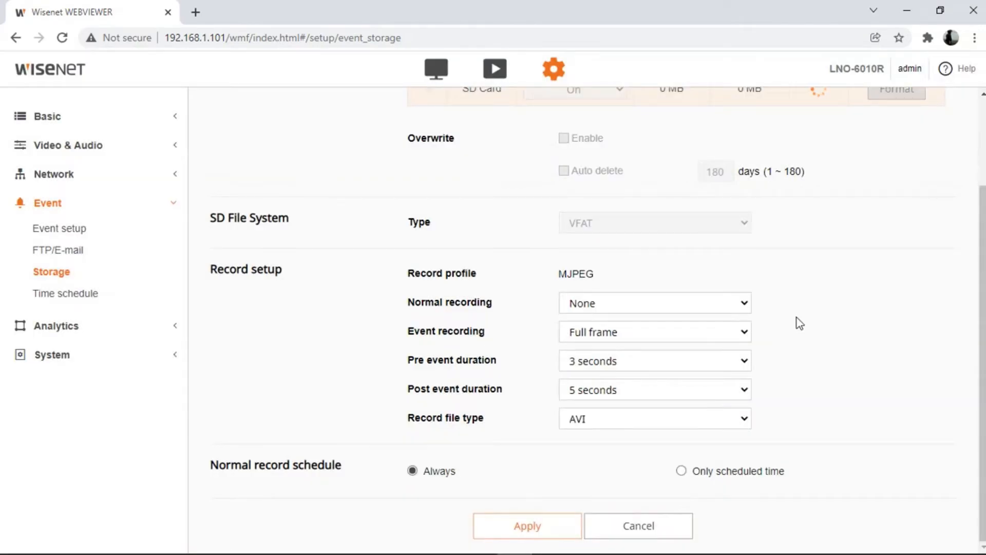
scroll(845, 308, "up", 3)
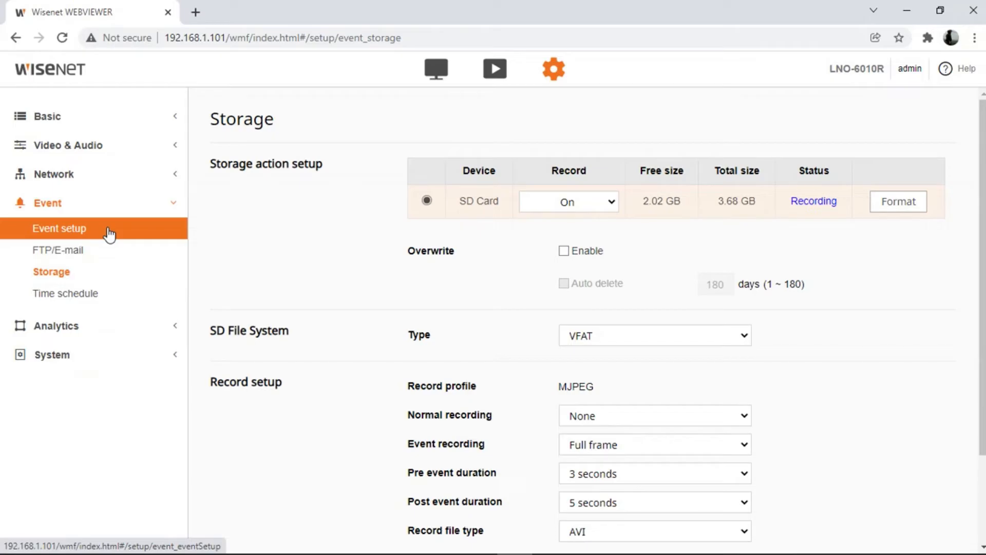
- Look at the Video setup and Camera setup pages under Video & Audio
left_click(86, 149)
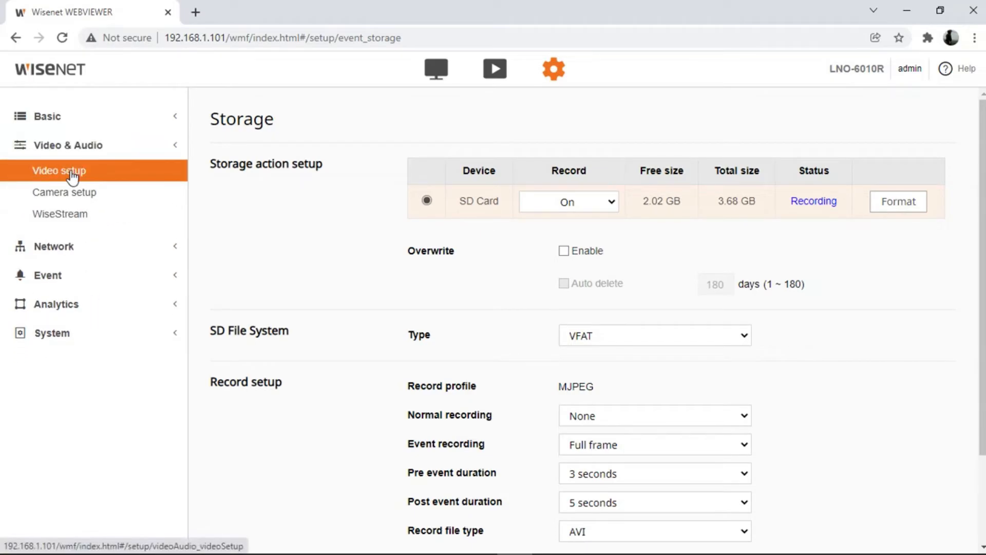
left_click(71, 175)
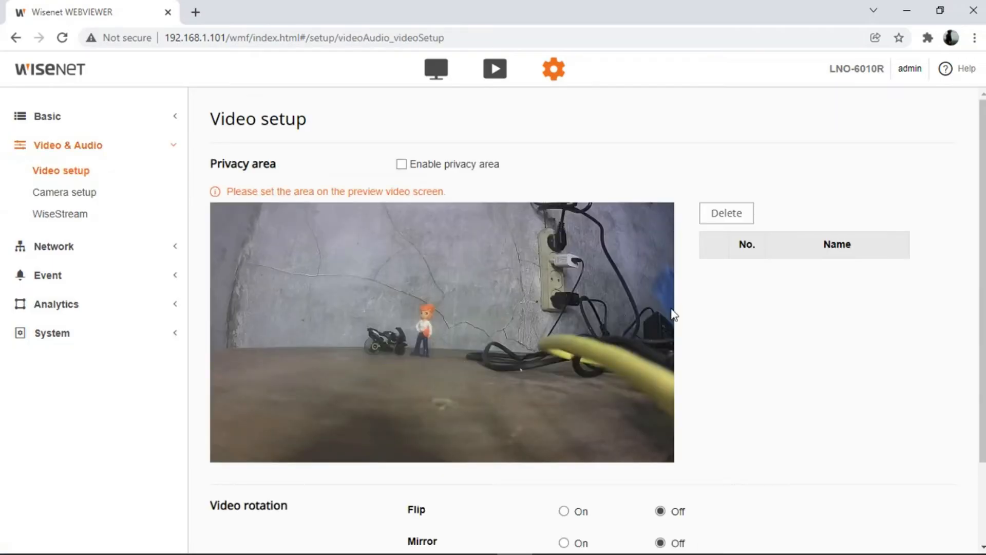
left_click(106, 199)
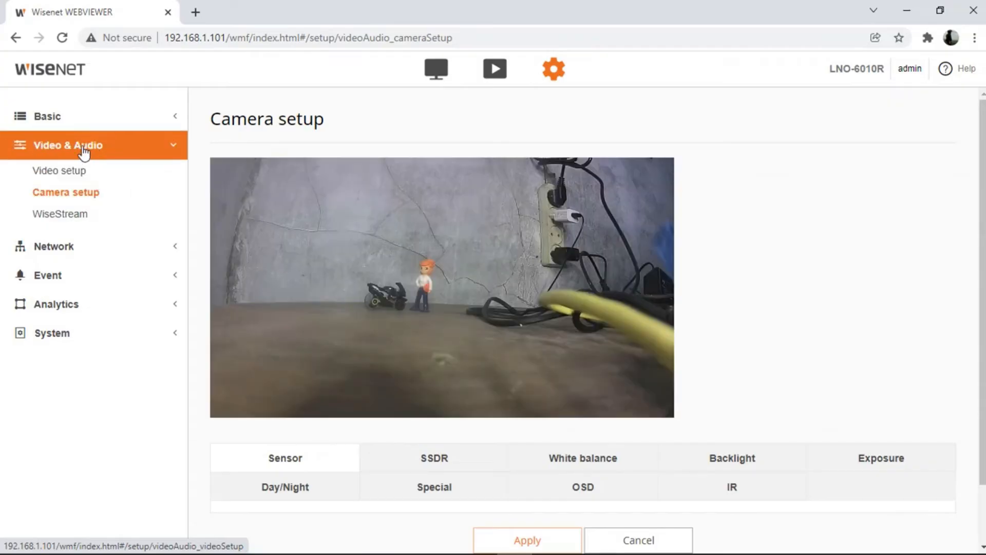
- Open the Basic video profile settings and select the MJPEG profile to show its profile properties
left_click(70, 118)
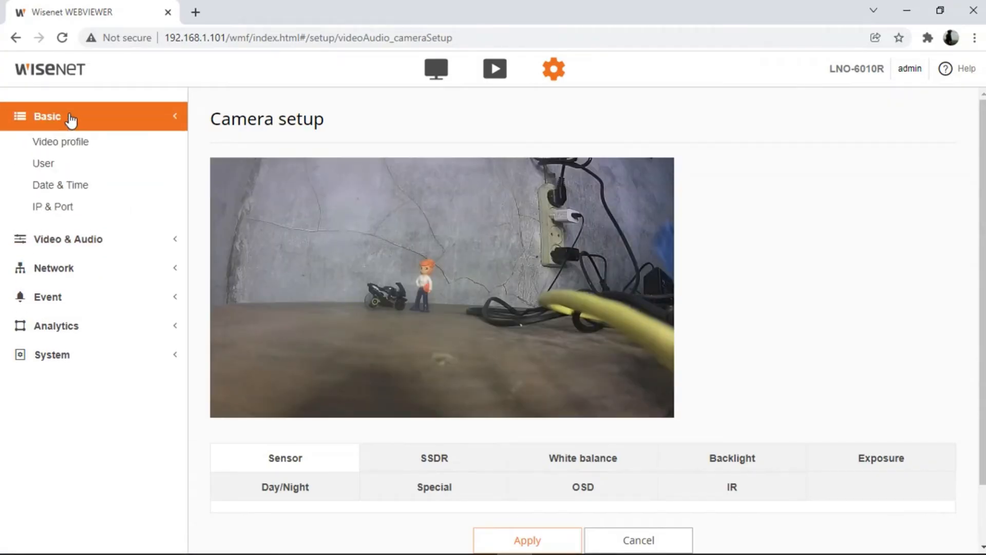
left_click(71, 145)
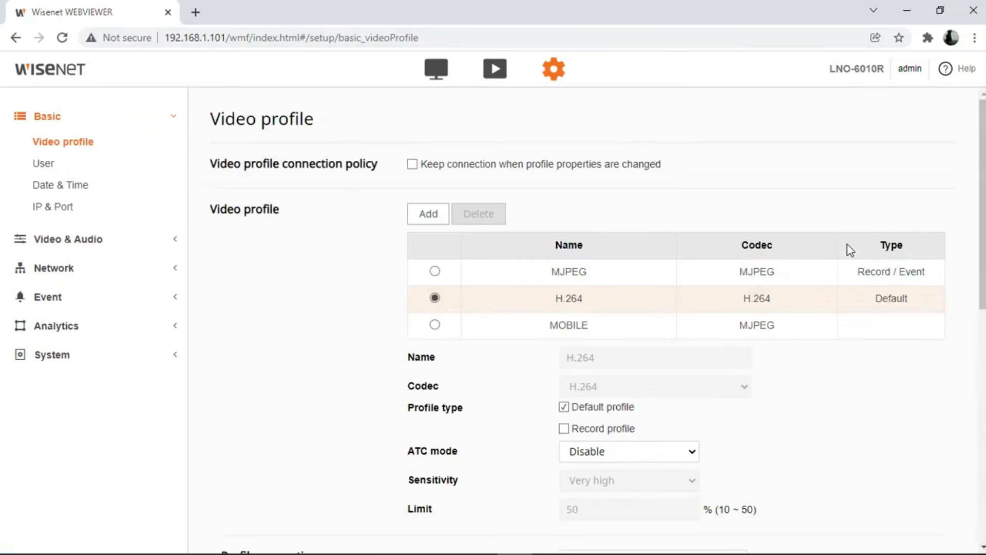
left_click(434, 273)
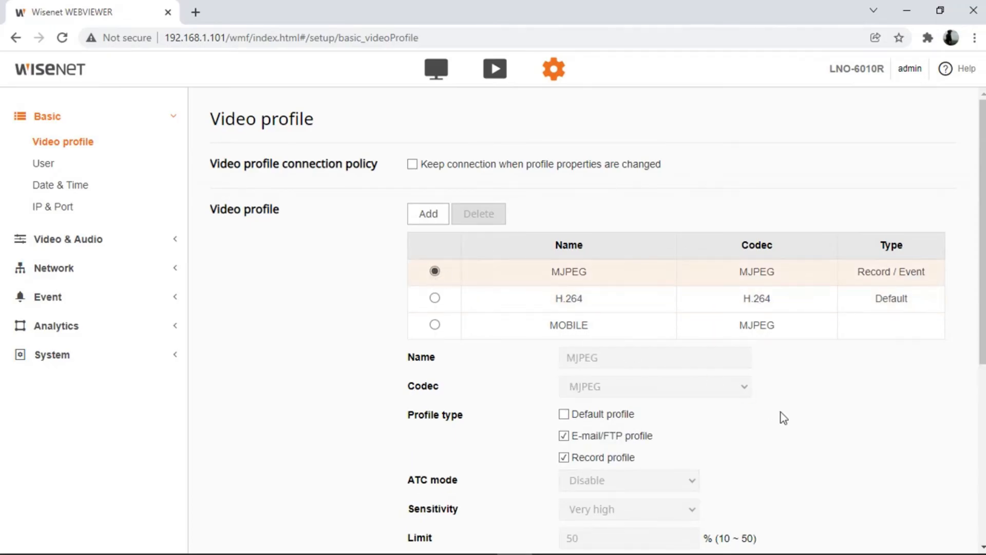
scroll(780, 412, "down", 4)
scroll(781, 412, "down", 2)
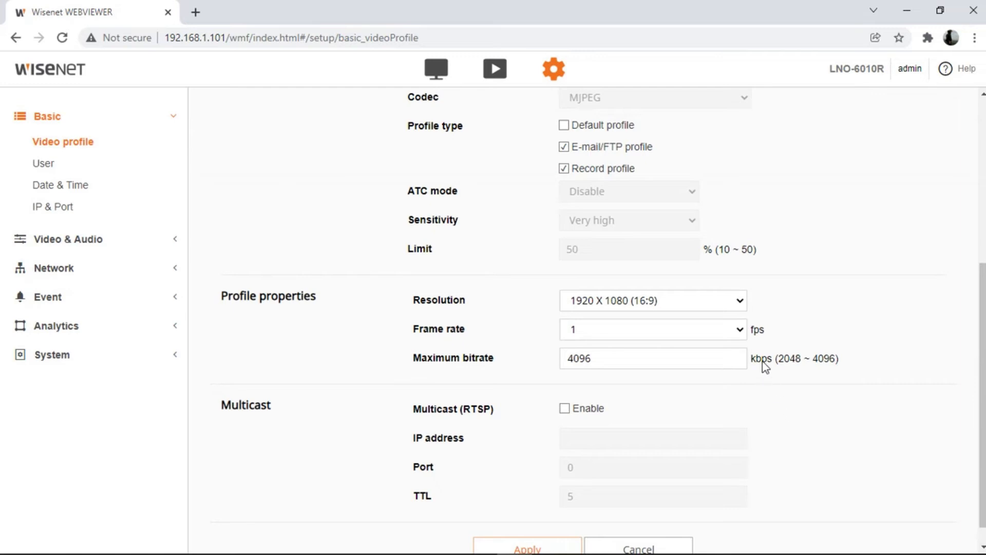
- Set the MJPEG profile's resolution to 640 X 360 (16:9) and its frame rate to 5 fps
left_click(740, 332)
left_click(796, 322)
left_click(741, 303)
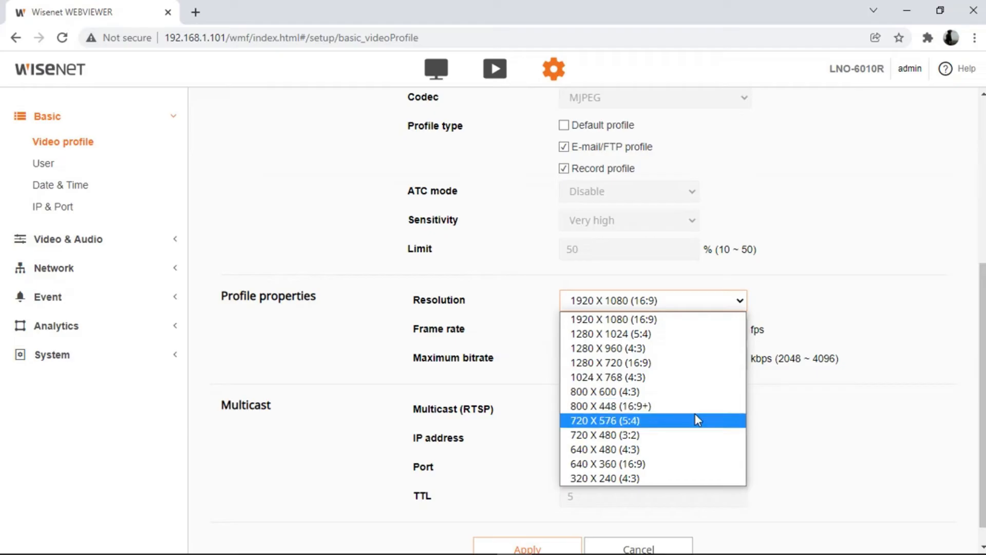
left_click(652, 464)
left_click(741, 332)
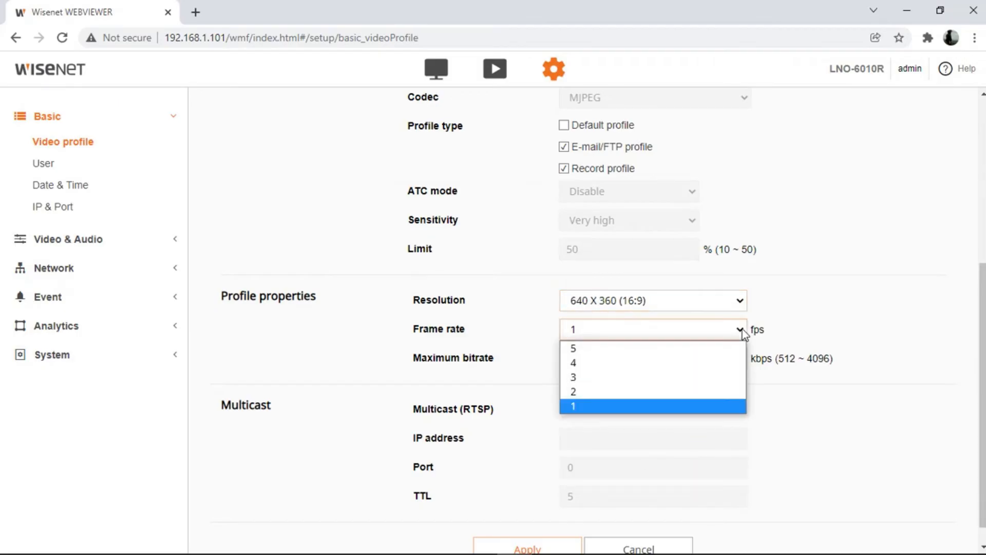
left_click(712, 348)
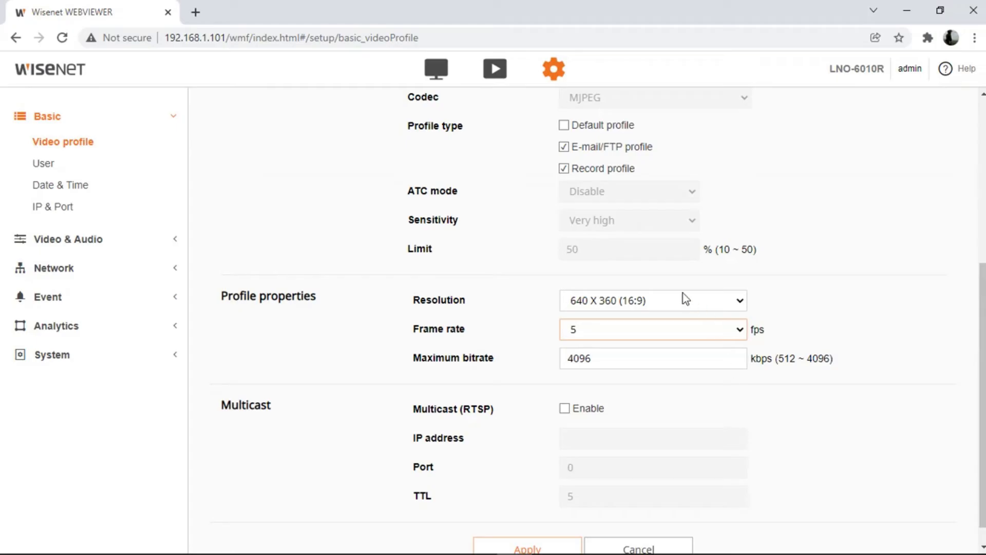
- Review the MJPEG profile settings, then apply and confirm the changes
scroll(651, 381, "up", 5)
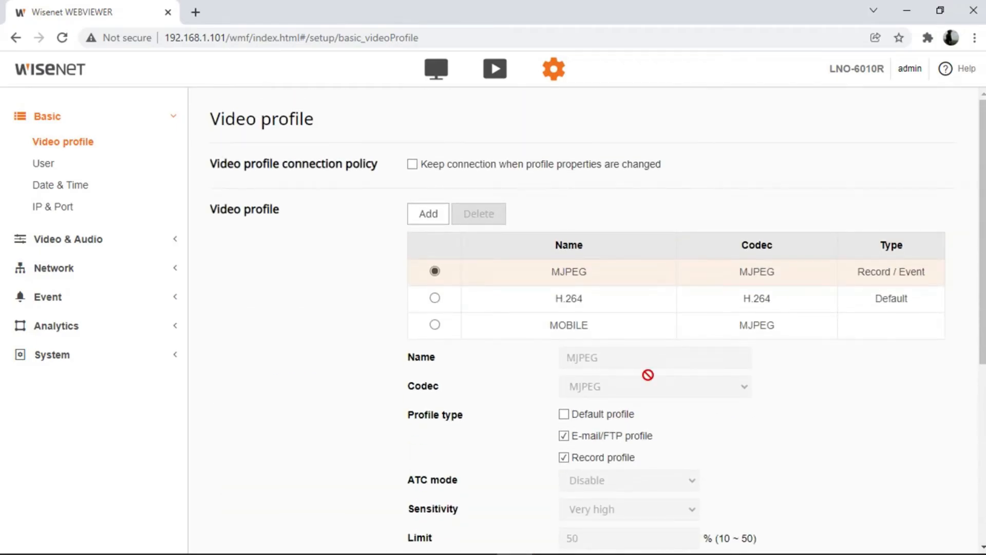
scroll(647, 374, "down", 6)
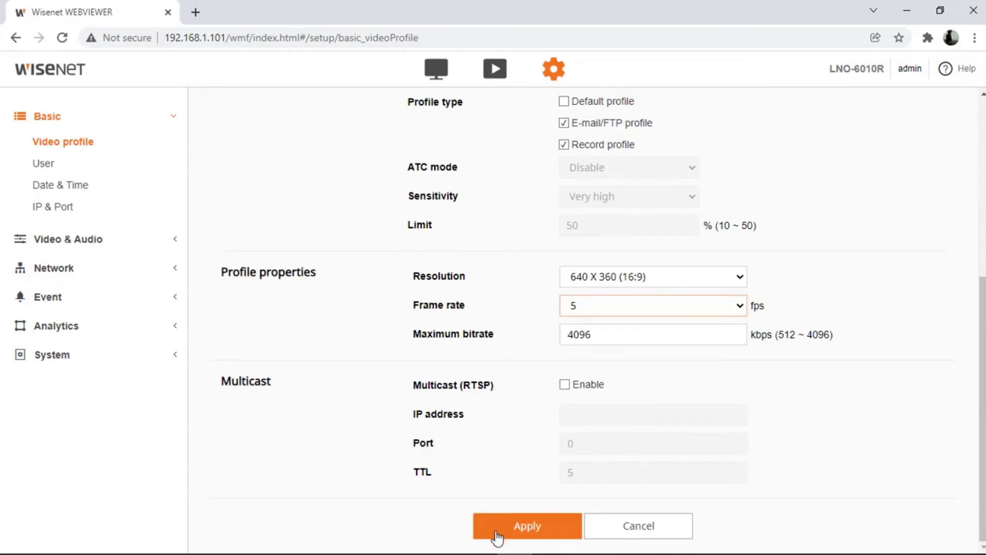
left_click(524, 532)
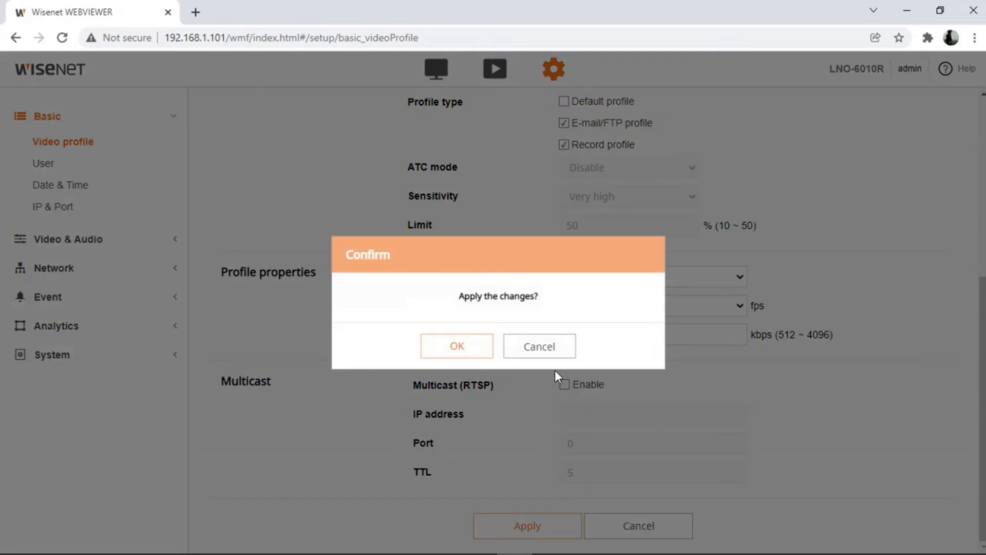
left_click(452, 345)
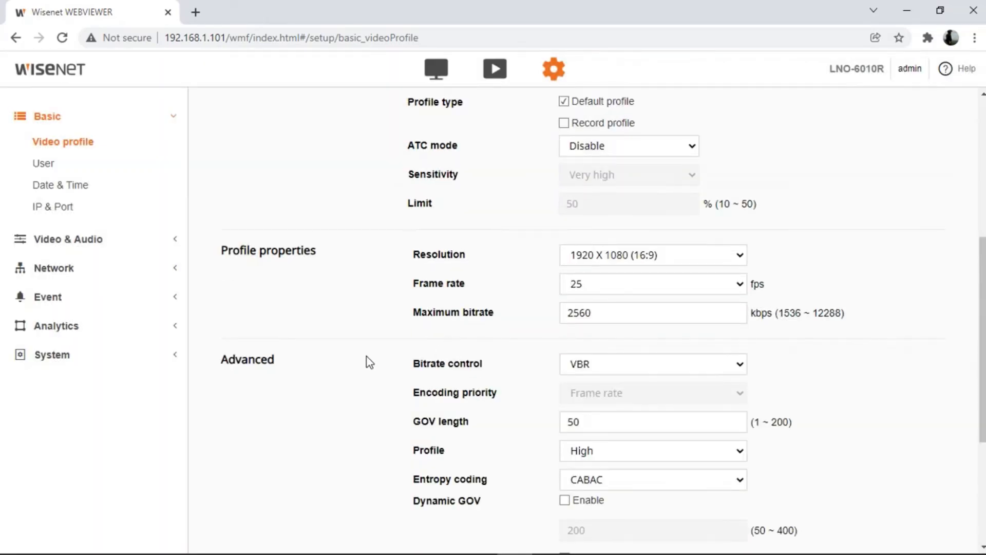
- Check the SD card's recording status and the record setup in the event storage settings
scroll(368, 362, "up", 6)
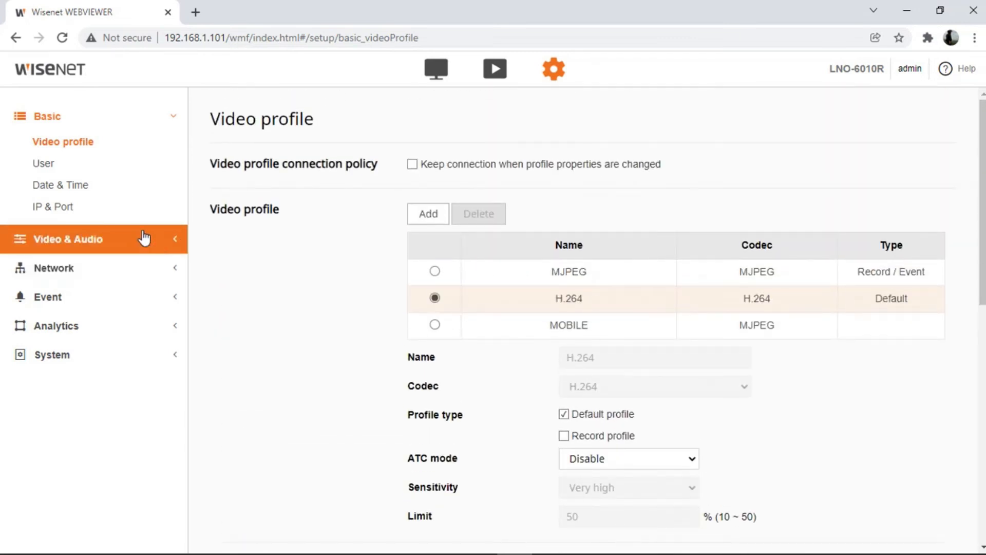
left_click(79, 302)
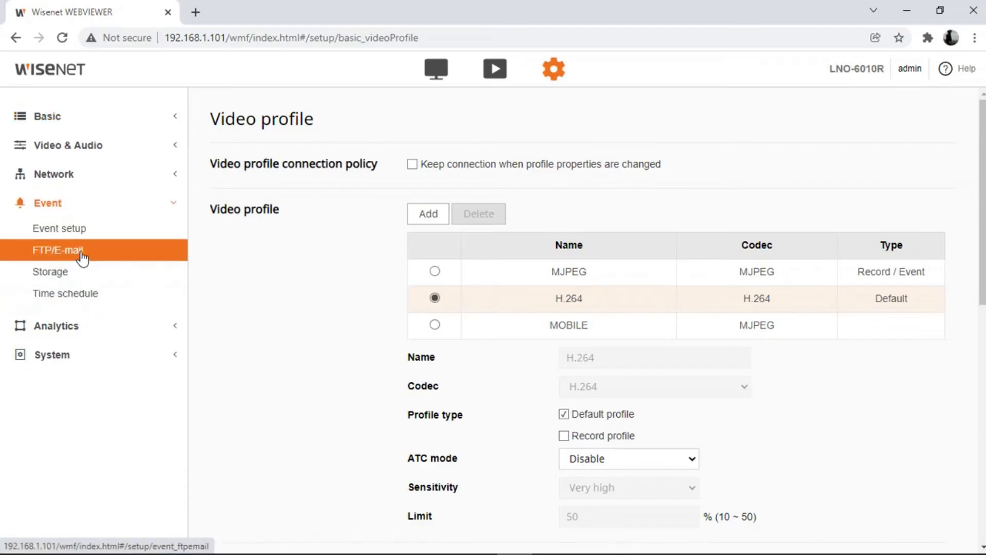
left_click(68, 277)
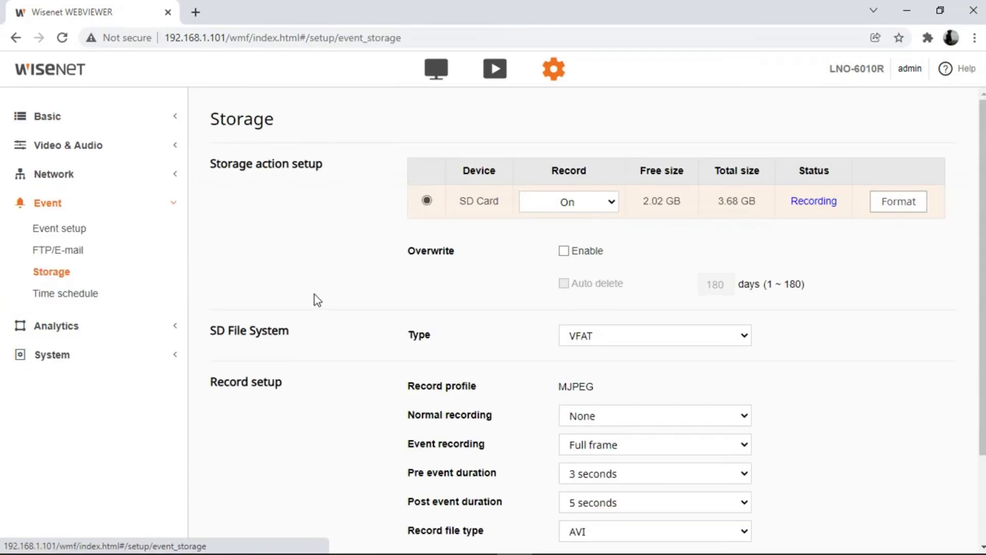
scroll(771, 375, "down", 2)
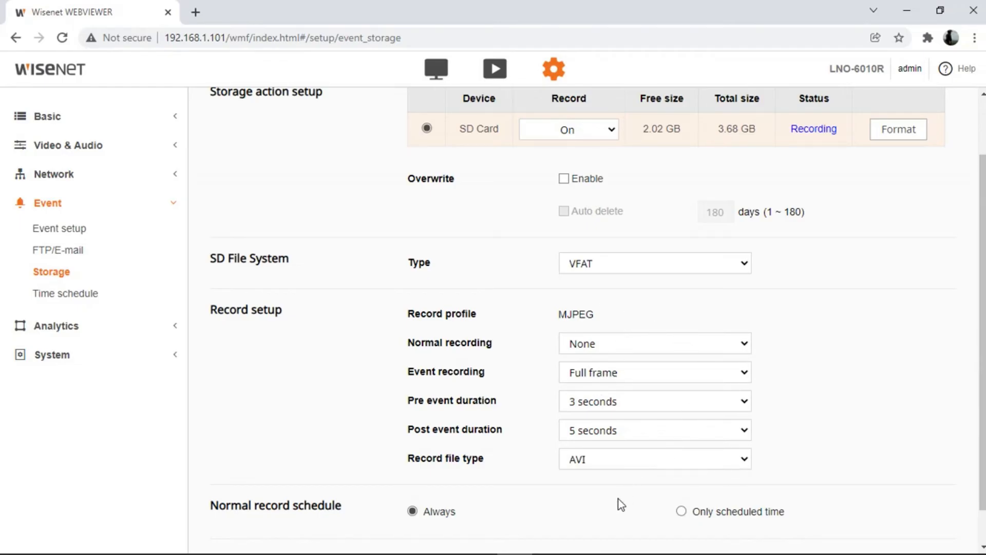
scroll(618, 500, "down", 1)
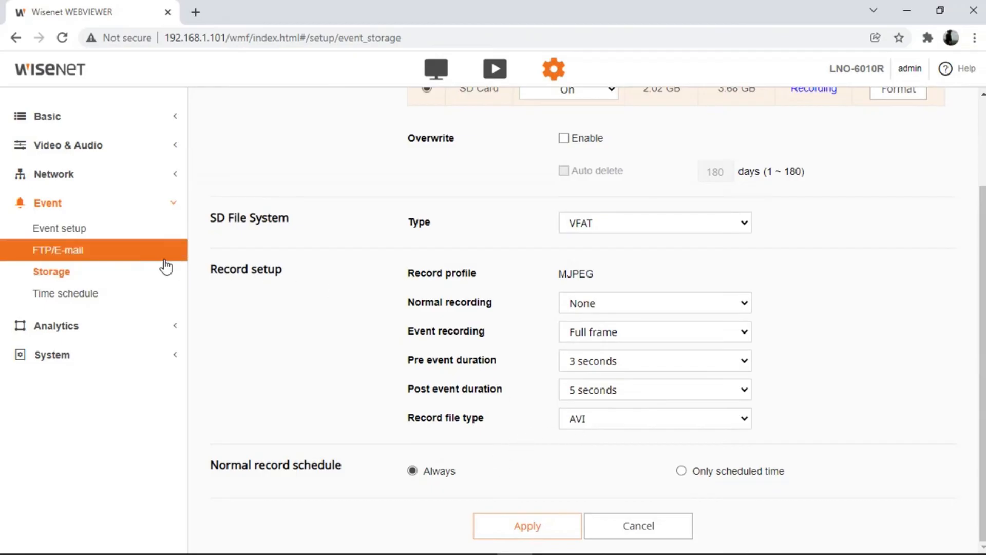
- View the live camera image and search the playback page for today's recordings, dismissing the notices
left_click(436, 71)
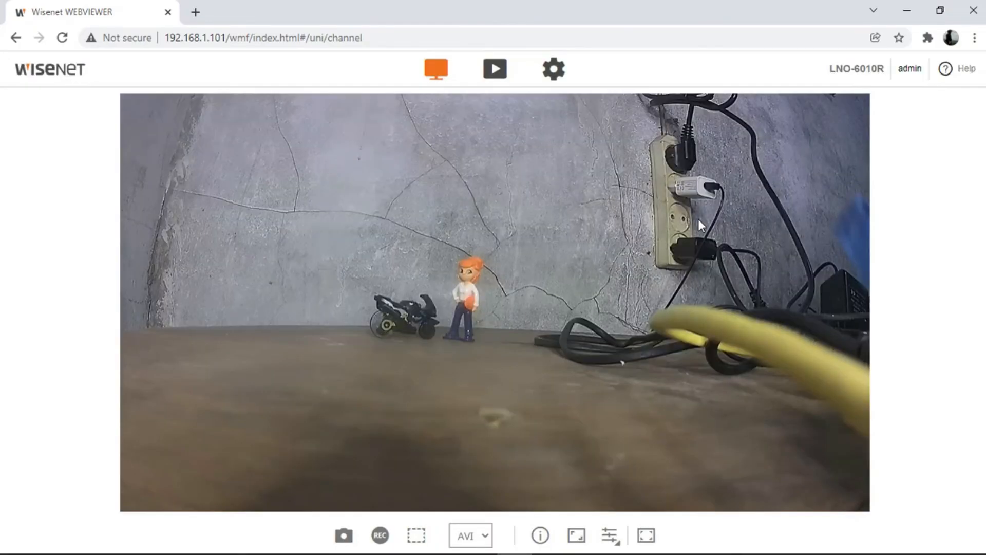
left_click(498, 71)
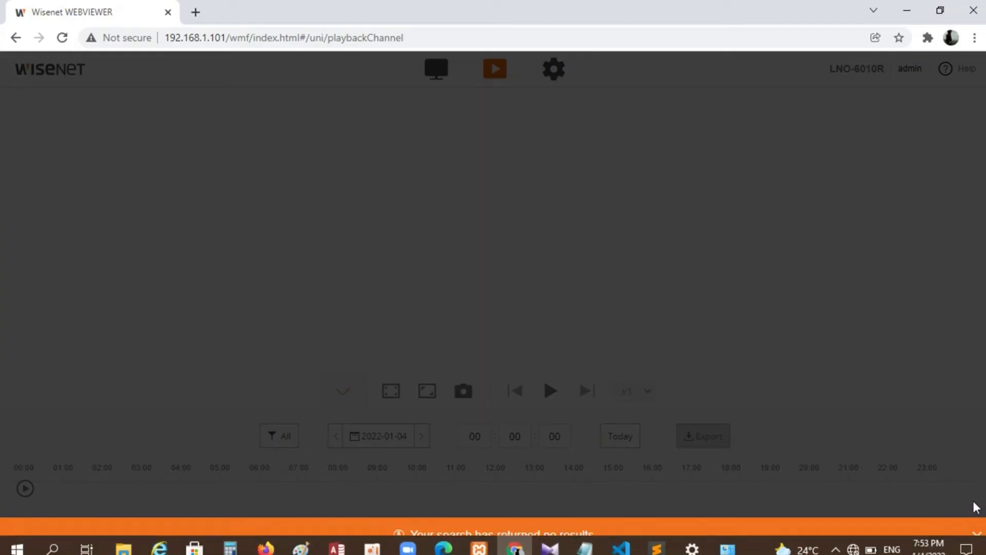
left_click(976, 537)
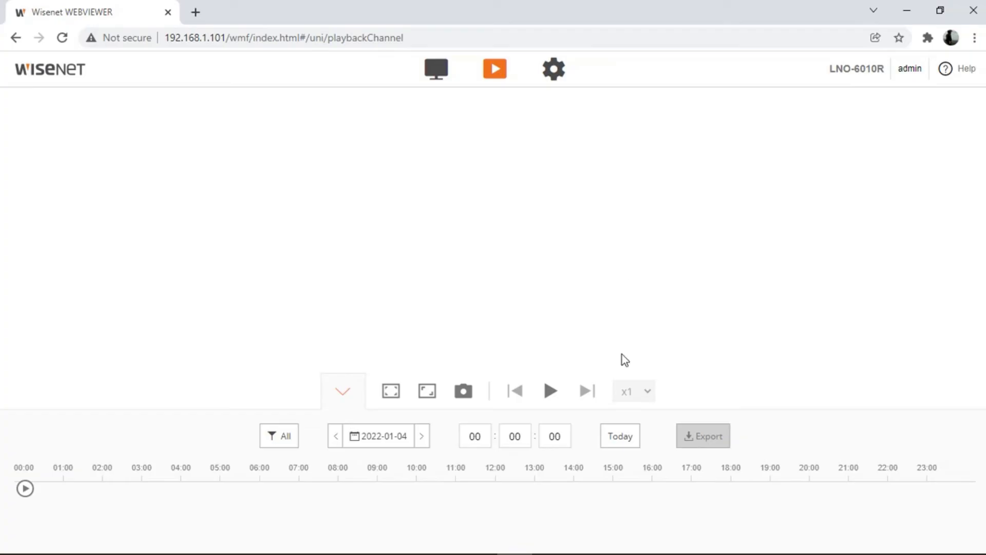
left_click(631, 434)
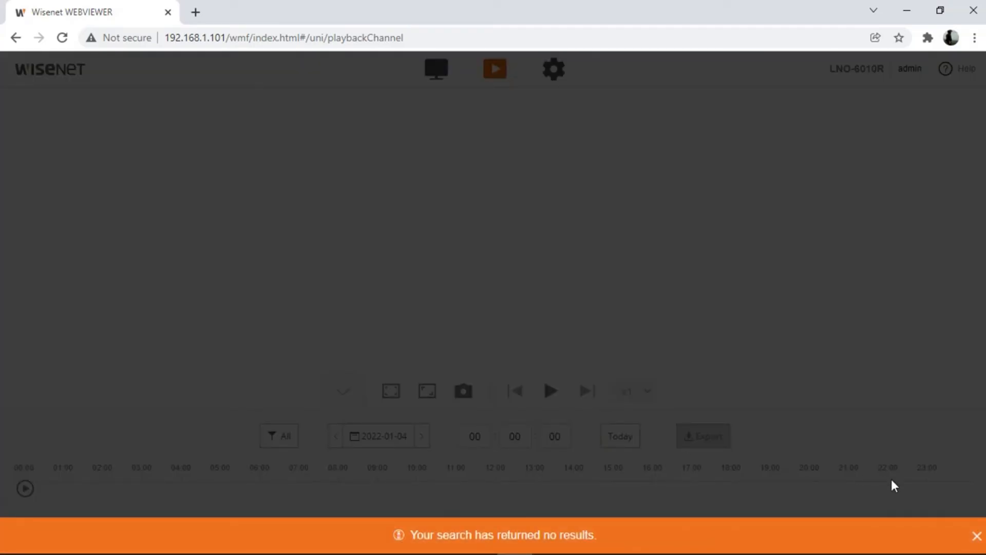
left_click(976, 536)
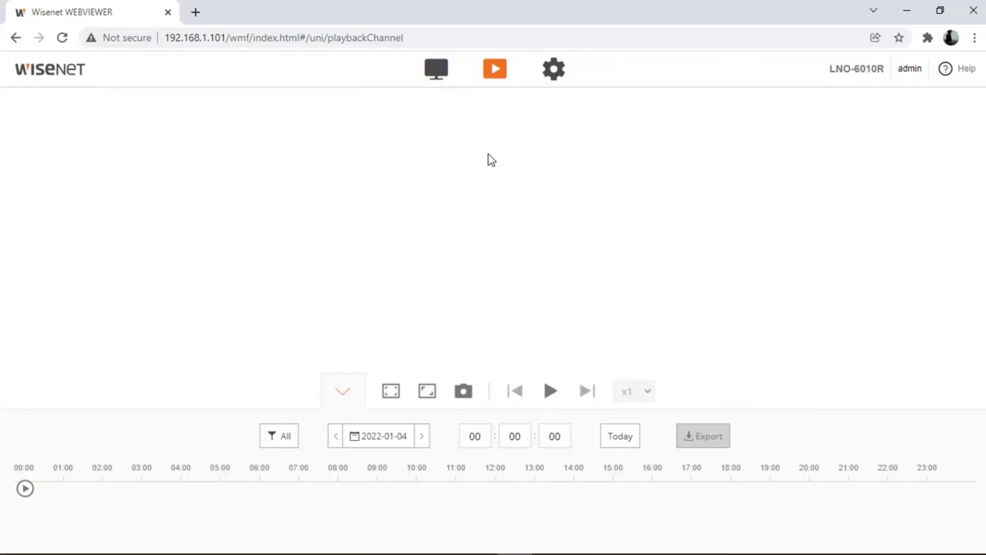
- Record an AVI clip manually from the live view, end it by switching to playback, and save it in the Downloads folder
left_click(438, 74)
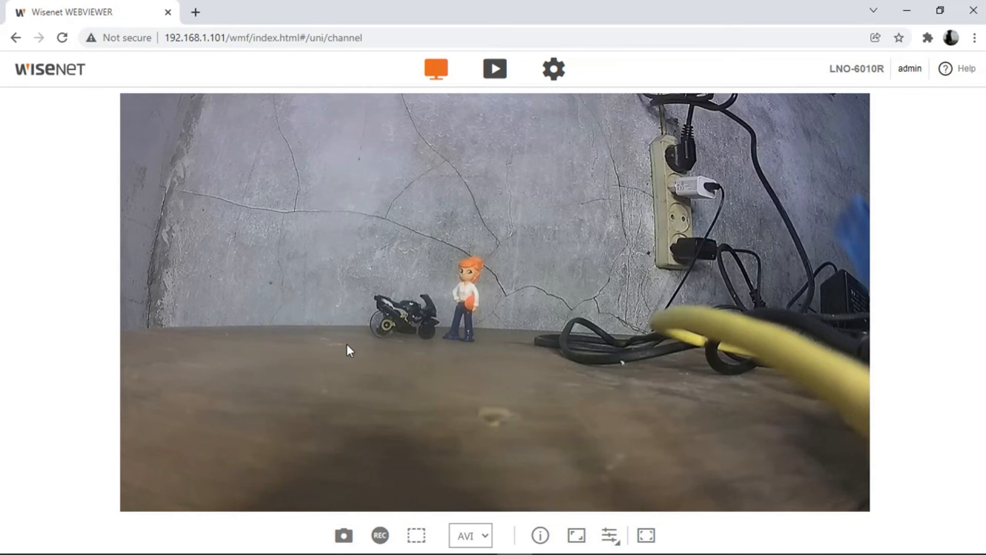
left_click(380, 535)
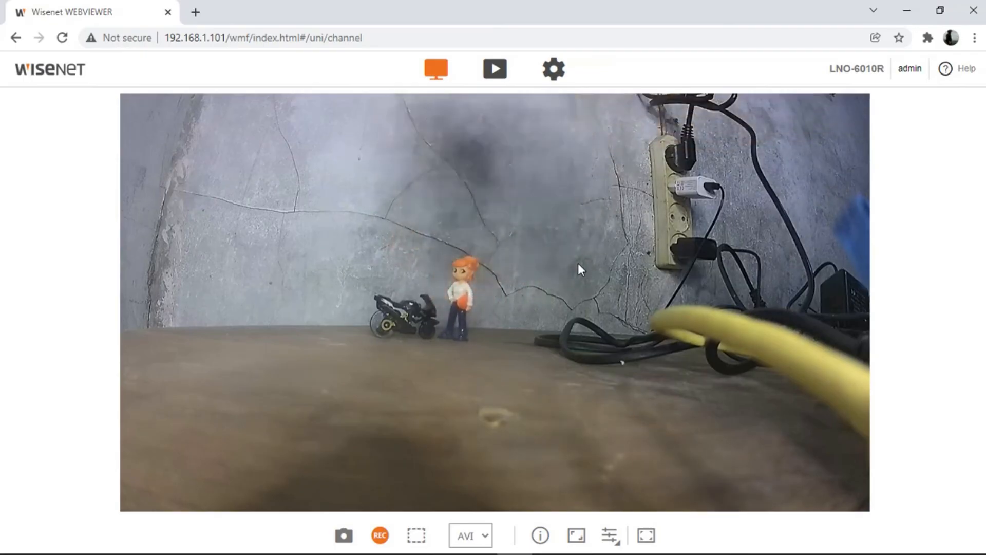
left_click(495, 73)
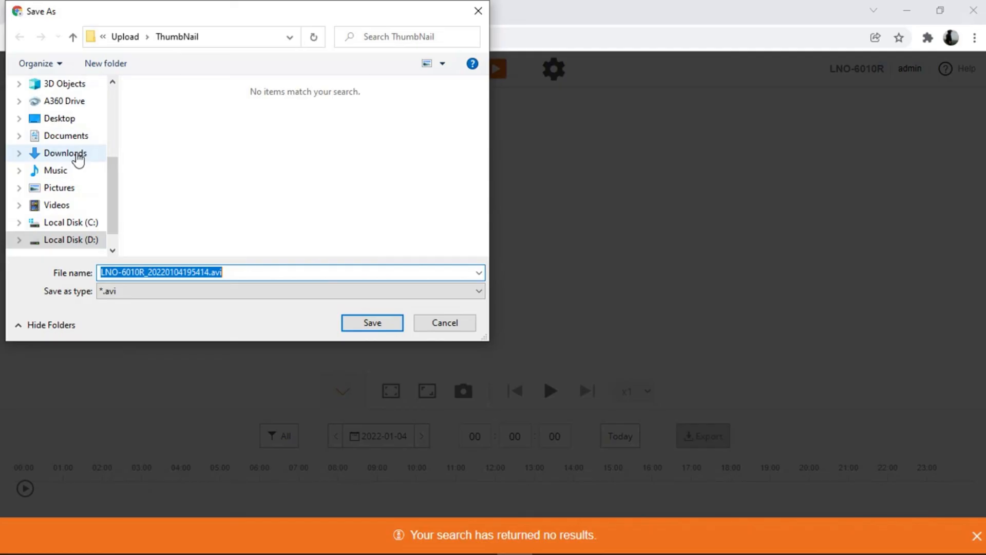
left_click(77, 154)
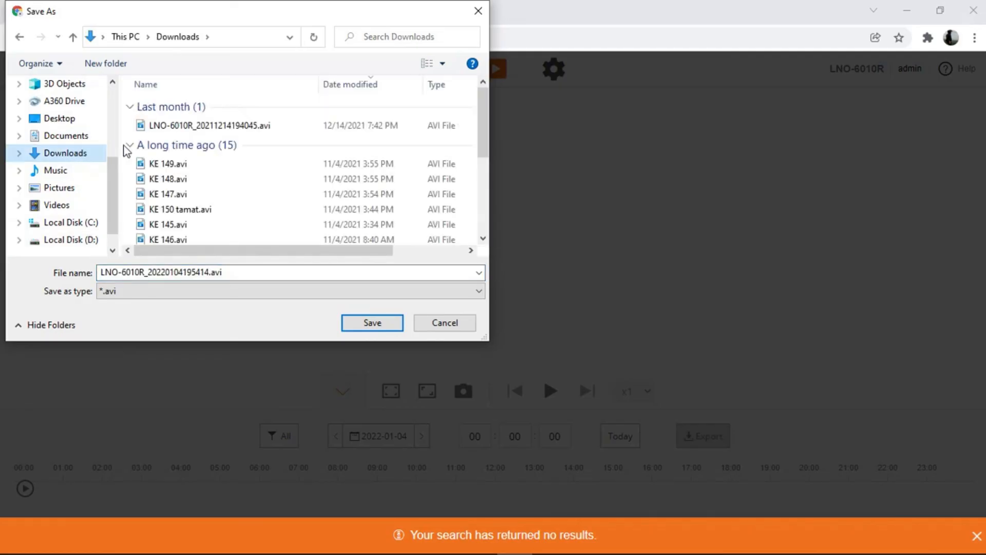
left_click(362, 325)
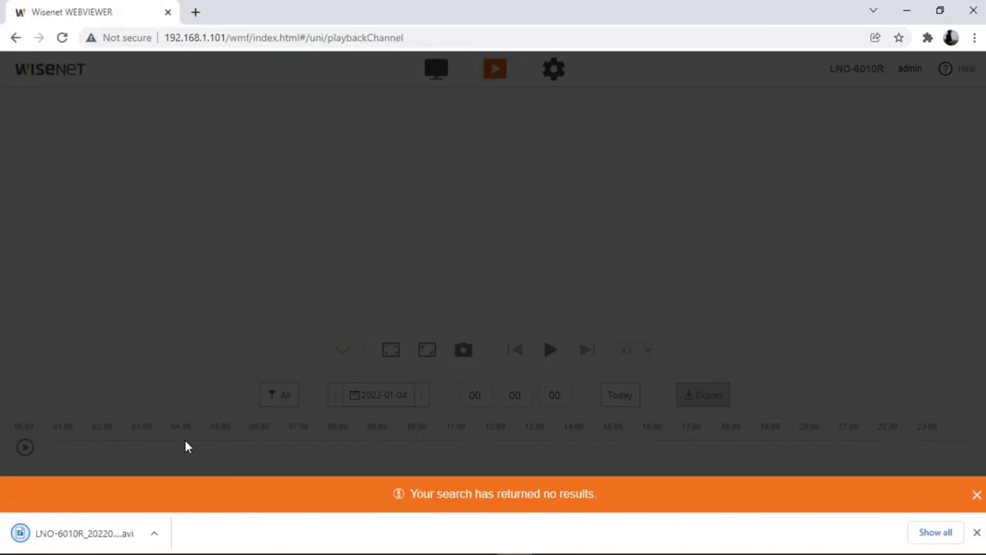
- Open the downloaded AVI recording in the video player and watch it
left_click(155, 534)
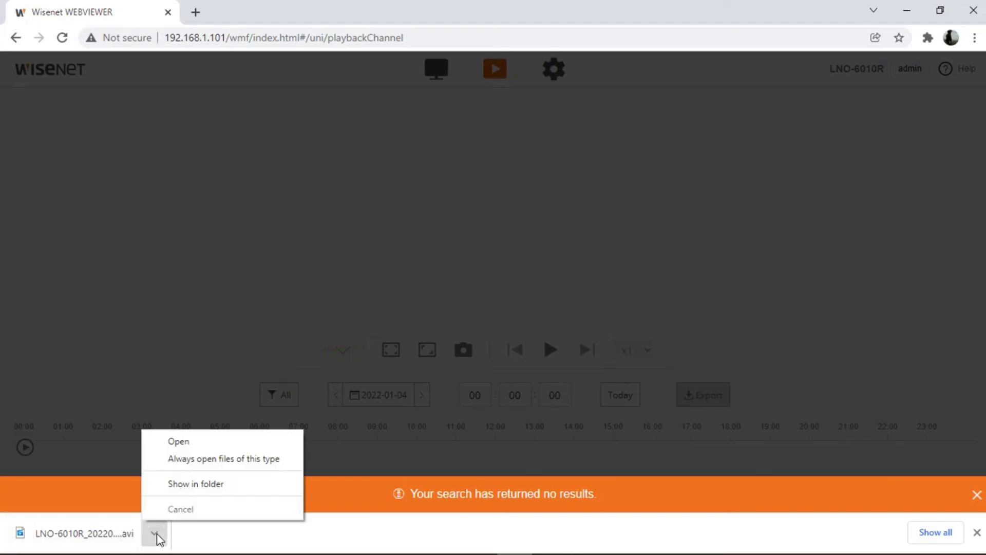
left_click(191, 441)
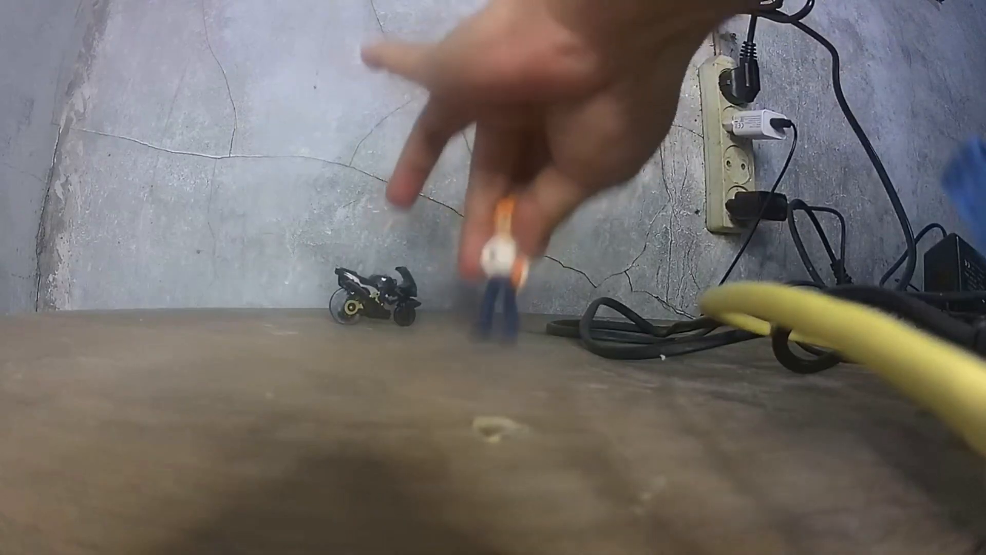
mouse_move(318, 166)
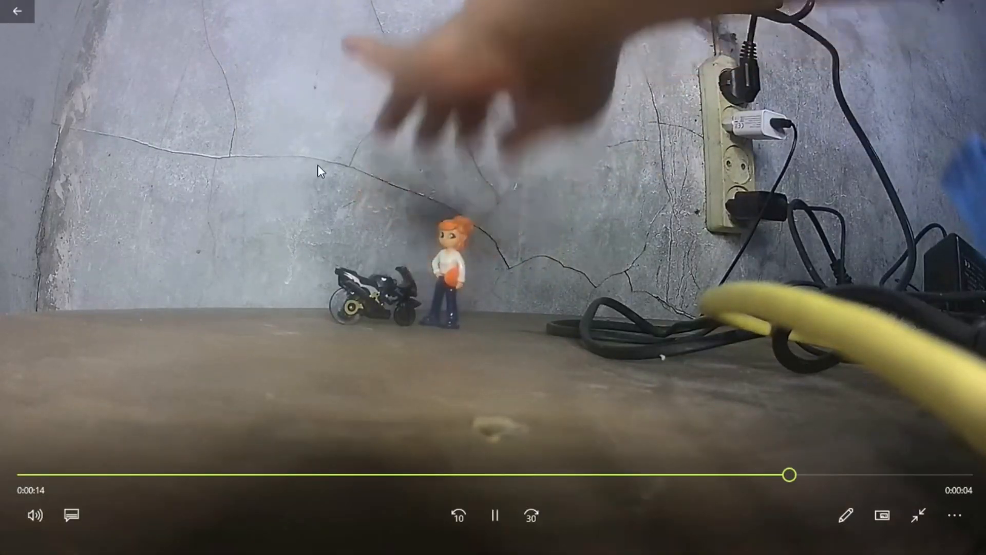